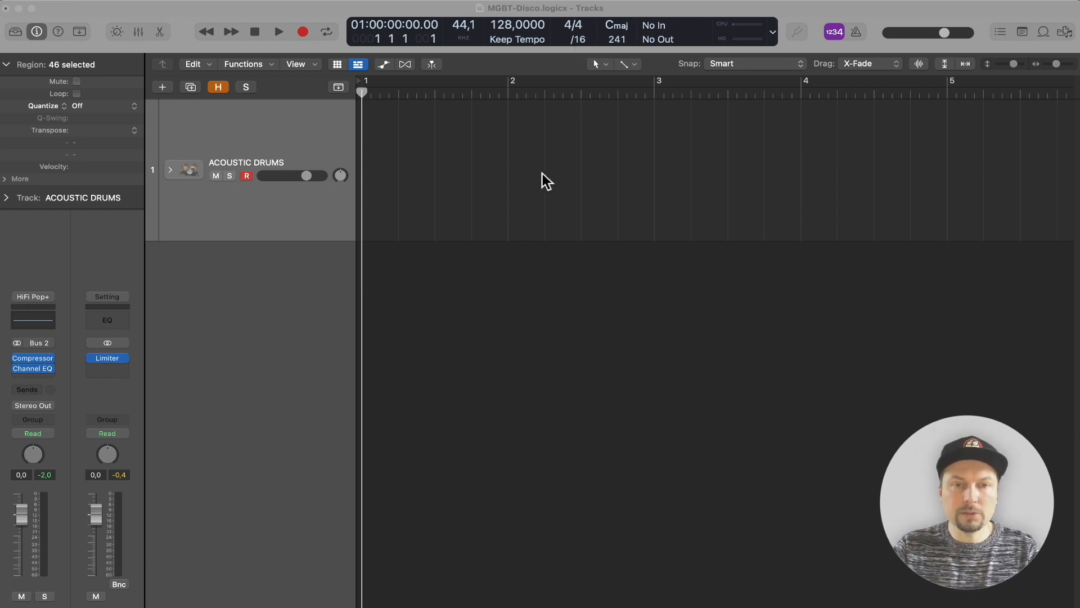
- Create a one-bar MIDI region at bar 1 on the ACOUSTIC DRUMS track and set the cycle range over bar 1
right_click(371, 155)
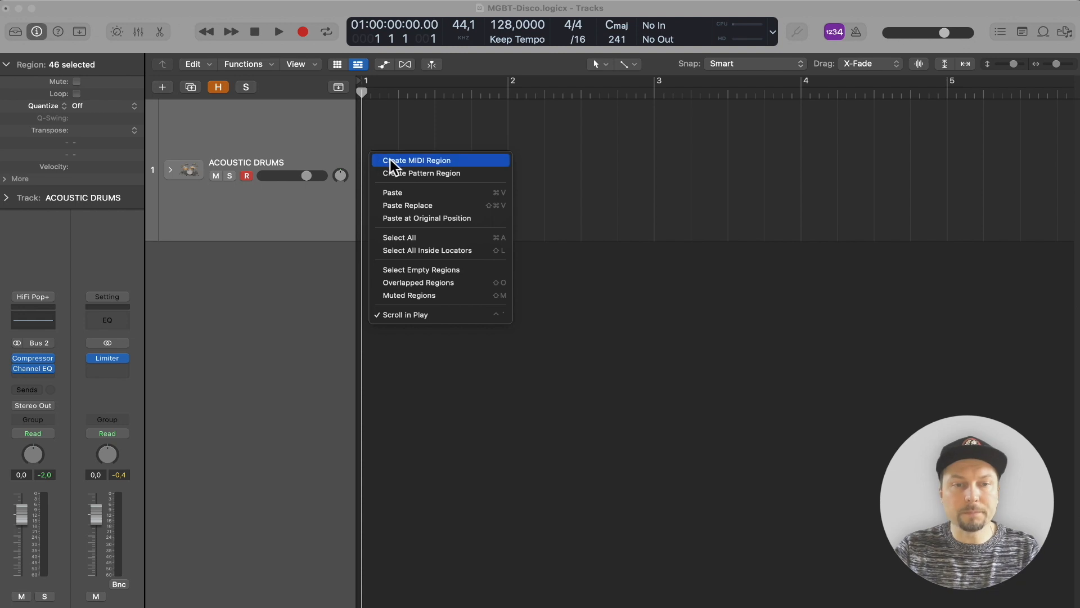
left_click(390, 160)
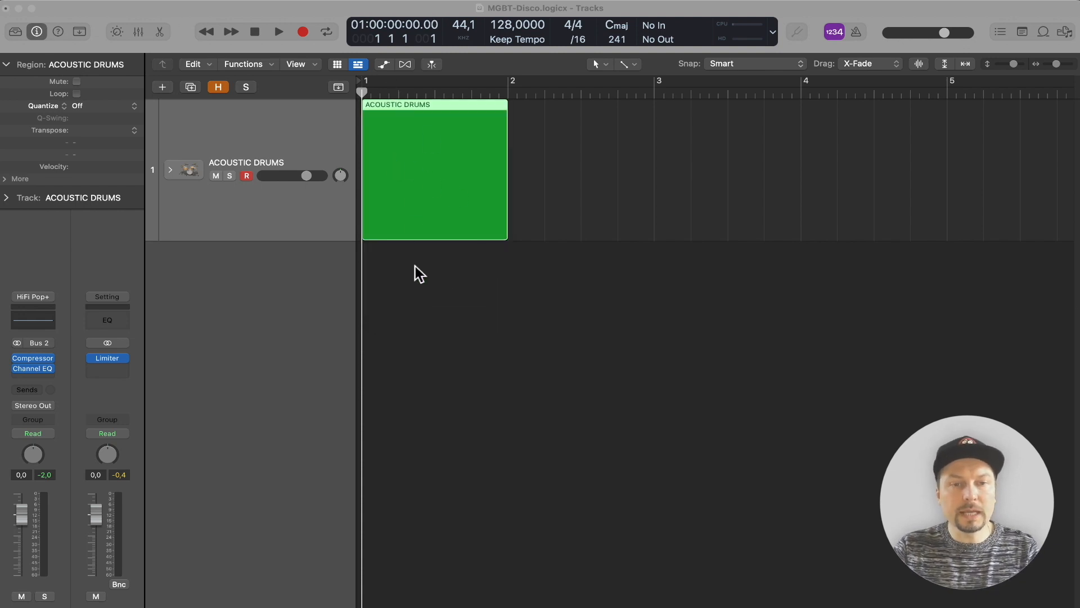
left_click_drag(368, 85, 508, 92)
- Open the new drum region in the Piano Roll and add Kick (C1) notes on all four beats
double_click(430, 167)
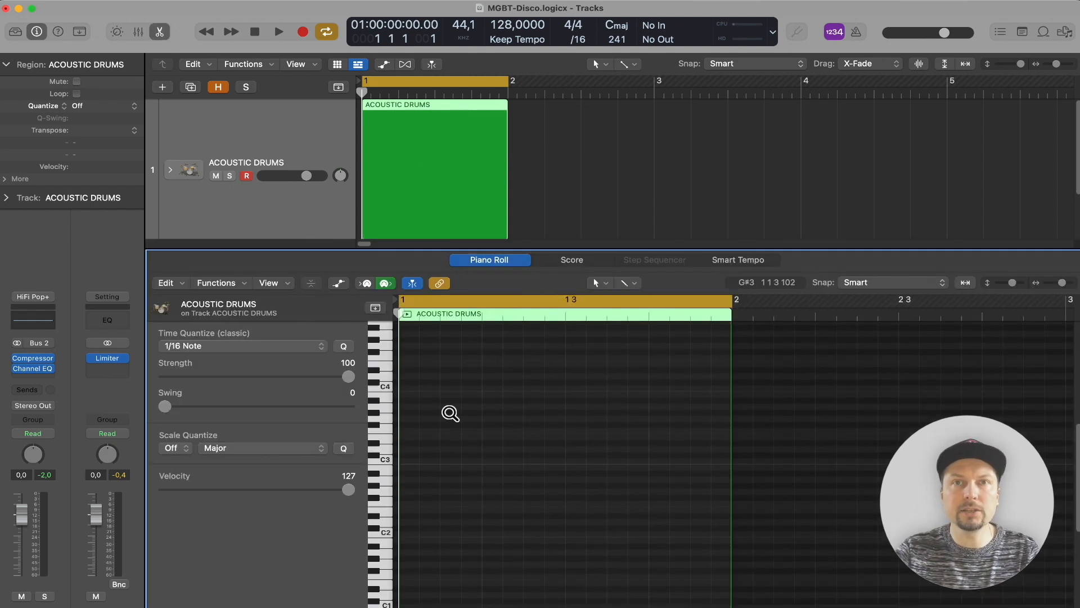
scroll(451, 420, "down", 6)
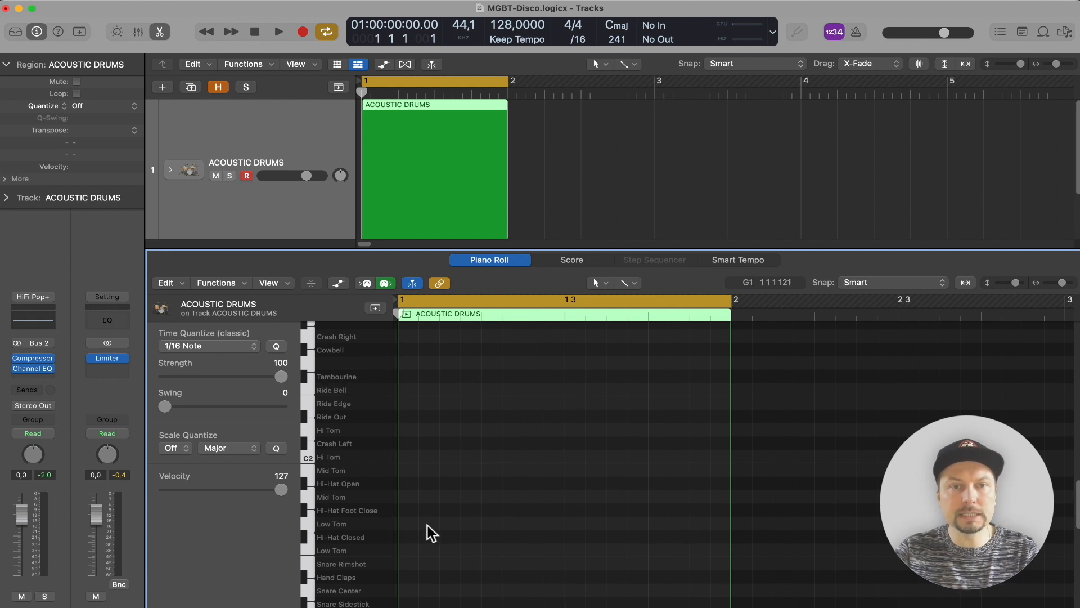
scroll(467, 517, "down", 4)
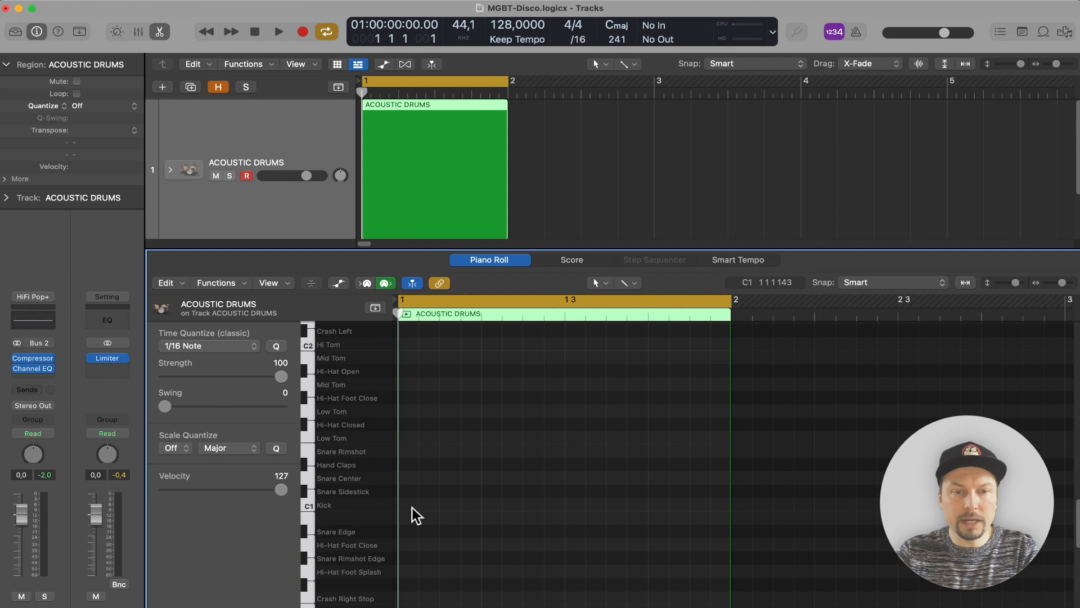
left_click(410, 505, "super")
left_click(491, 504, "super")
left_click(575, 504, "super")
left_click(658, 504, "super")
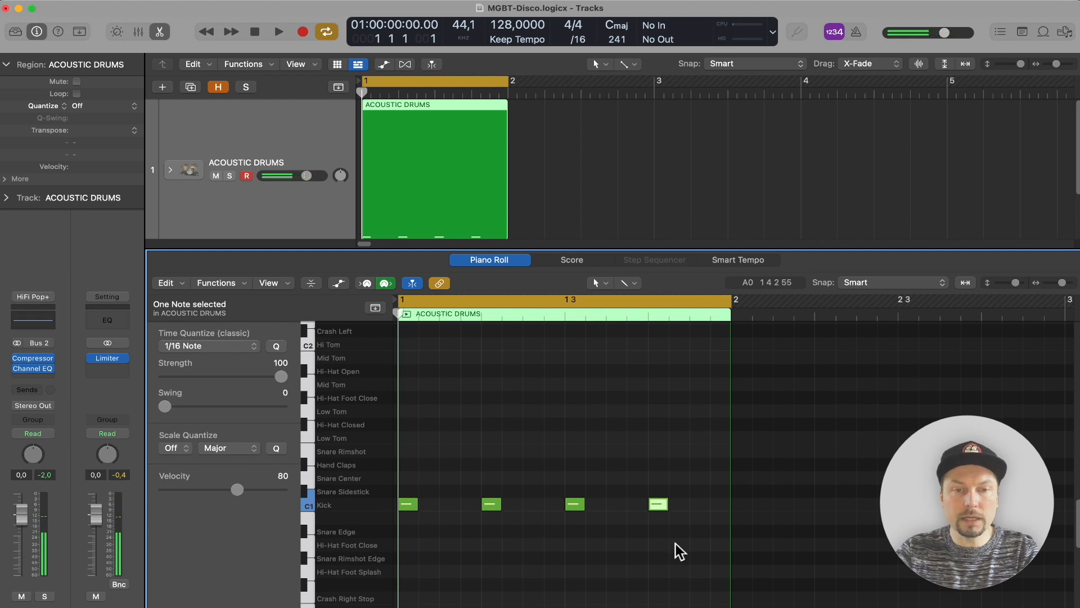
- Set the velocity of all four kick notes to 127 and rename the region KICK ONLY
left_click_drag(680, 551, 400, 450)
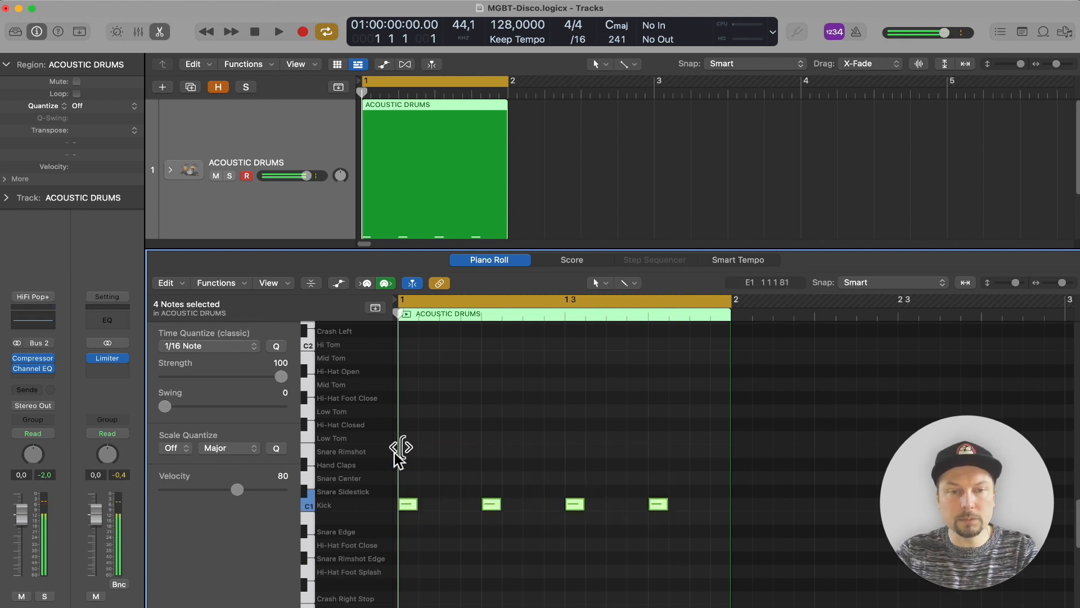
left_click_drag(237, 492, 369, 507)
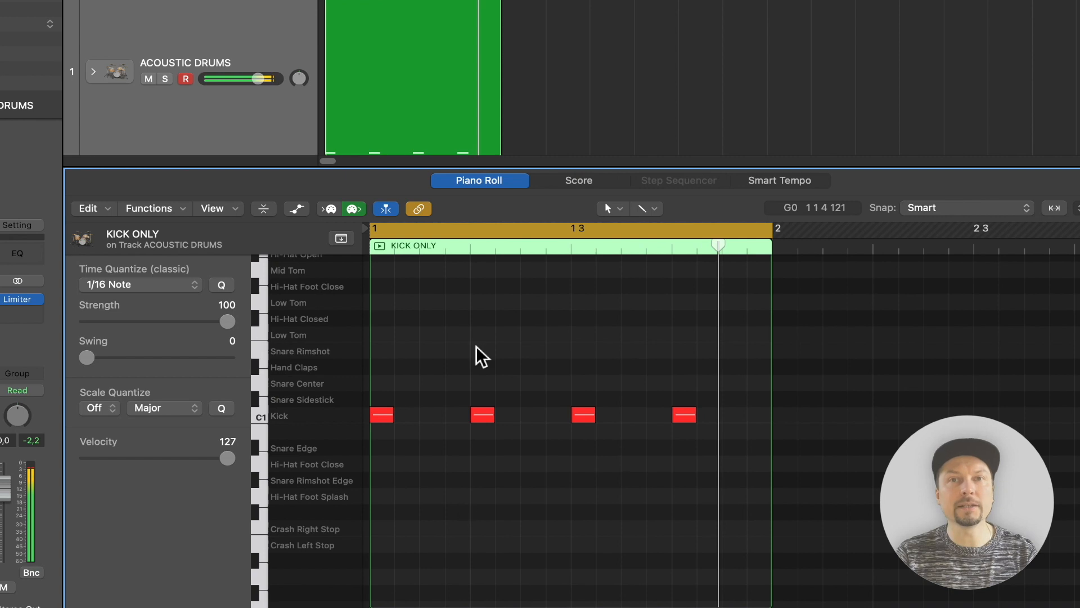
left_click(477, 182)
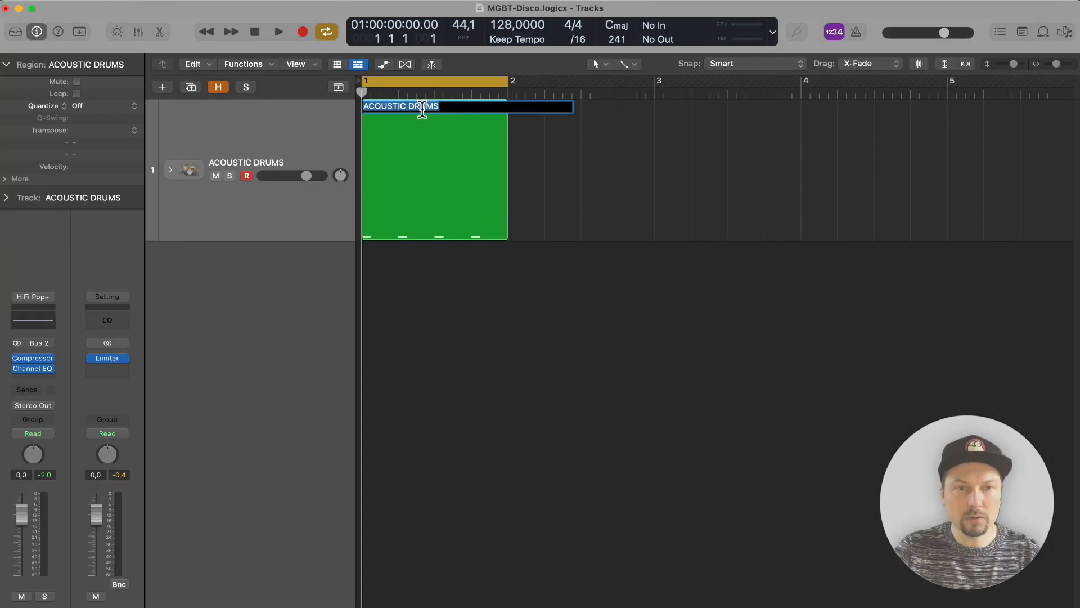
type("KICK ONL")
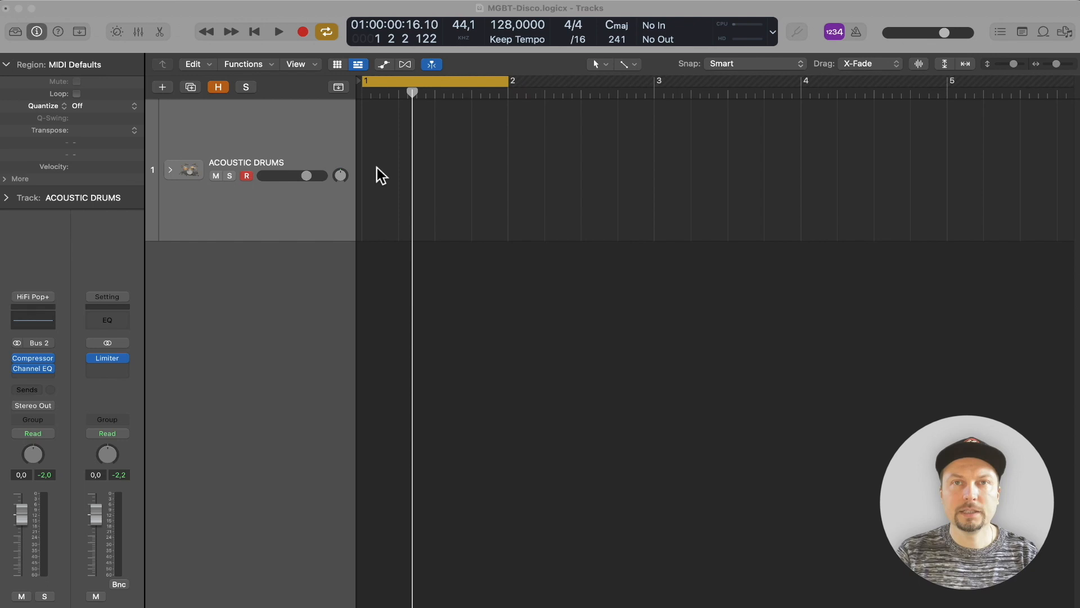
- Create a fresh one-bar MIDI region on the ACOUSTIC DRUMS track with Kick notes on all four beats
right_click(377, 168)
left_click(397, 173)
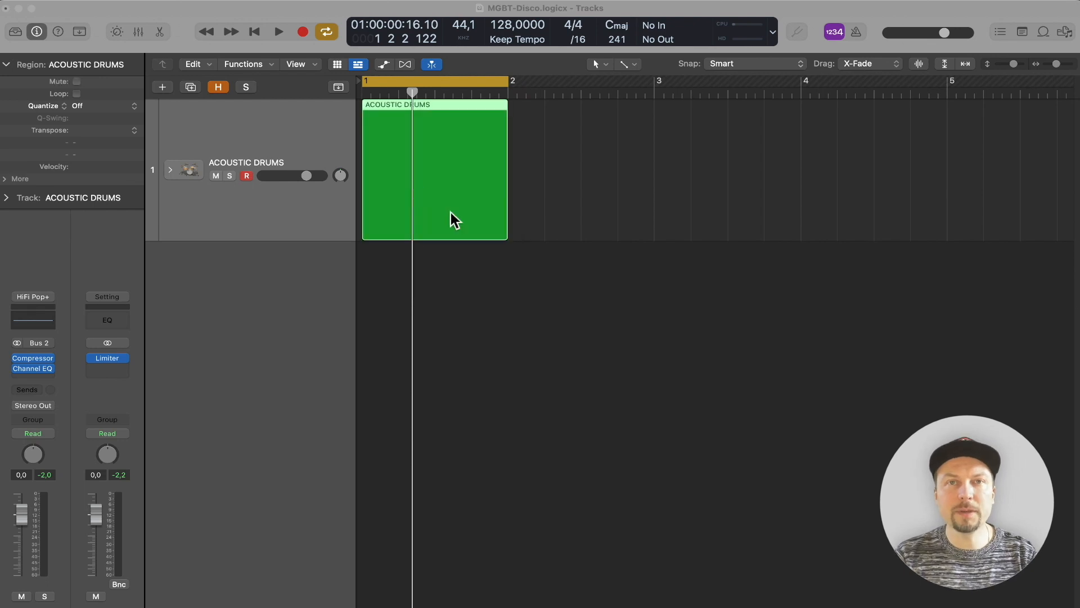
double_click(422, 181)
scroll(460, 527, "down", 2)
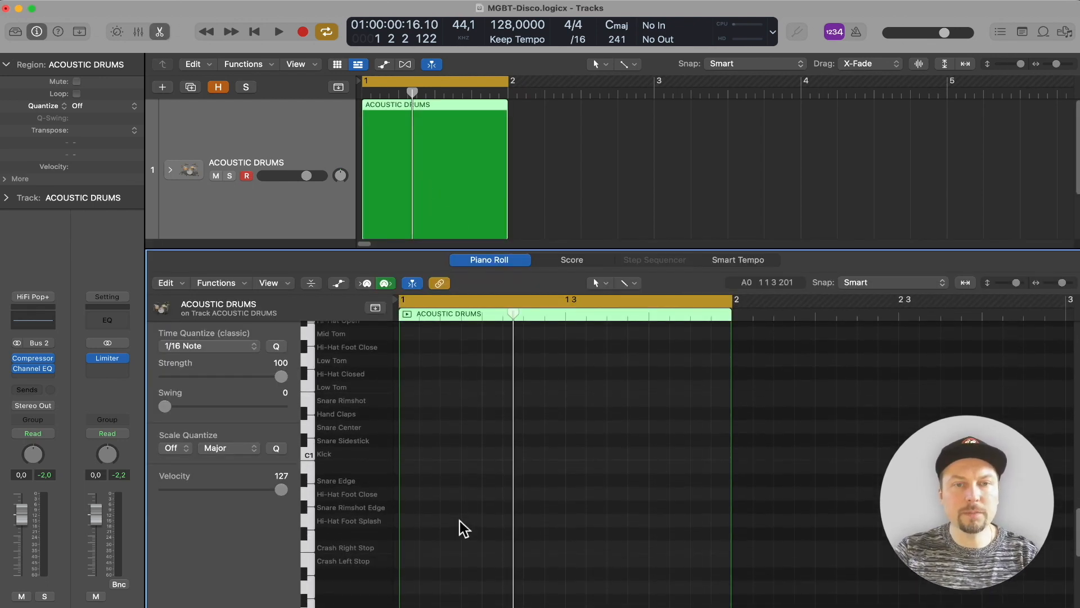
left_click(409, 466)
left_click(485, 466)
left_click(569, 466)
left_click(659, 467)
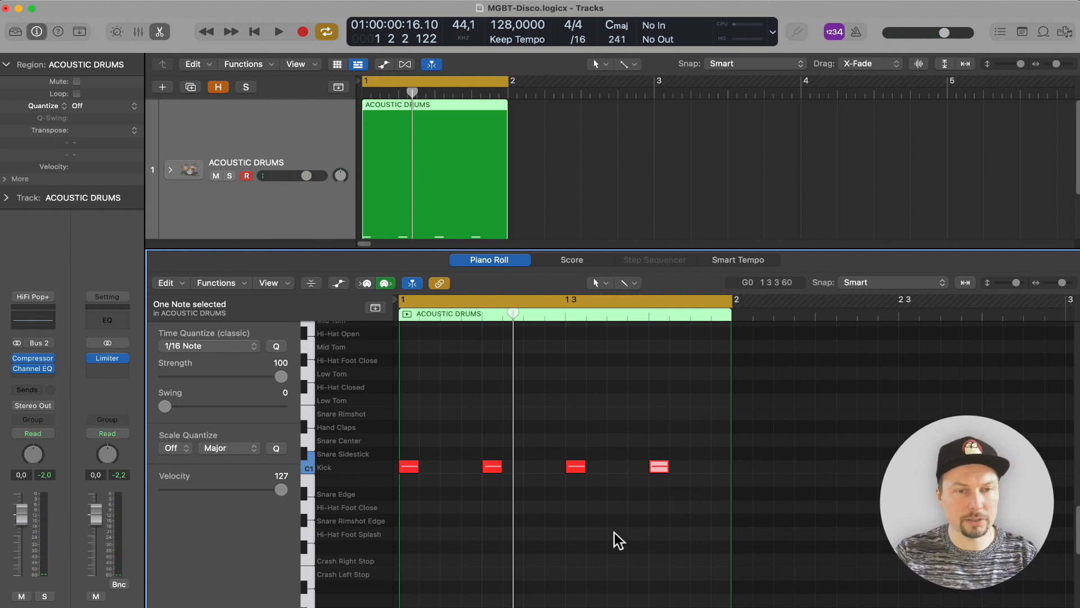
- Audition the snare sounds and add Snare Rimshot notes on beats 2 and 4
left_click(308, 416)
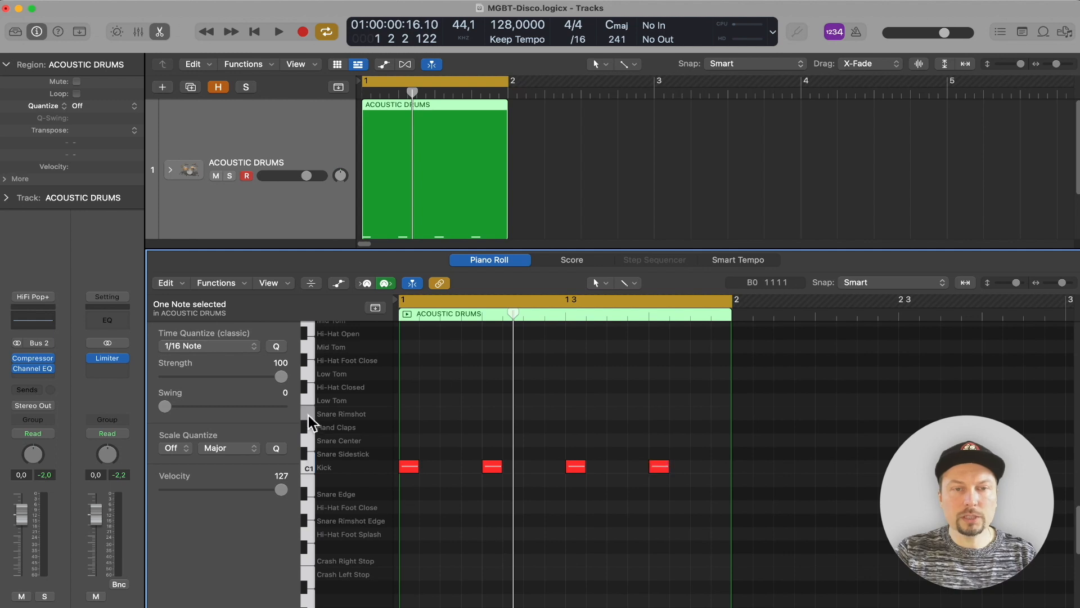
left_click(305, 454)
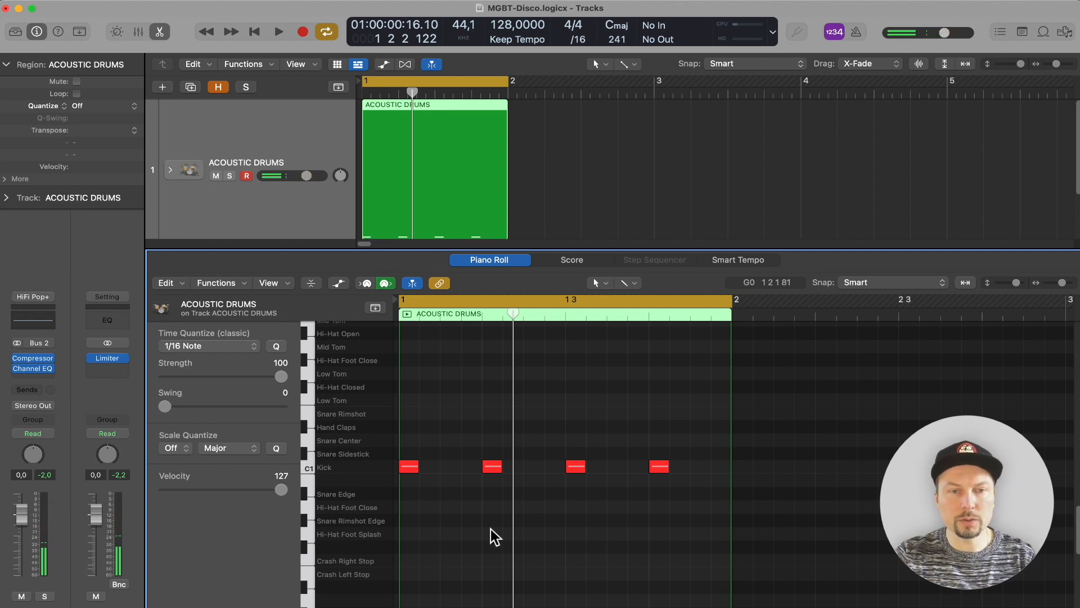
left_click(493, 413)
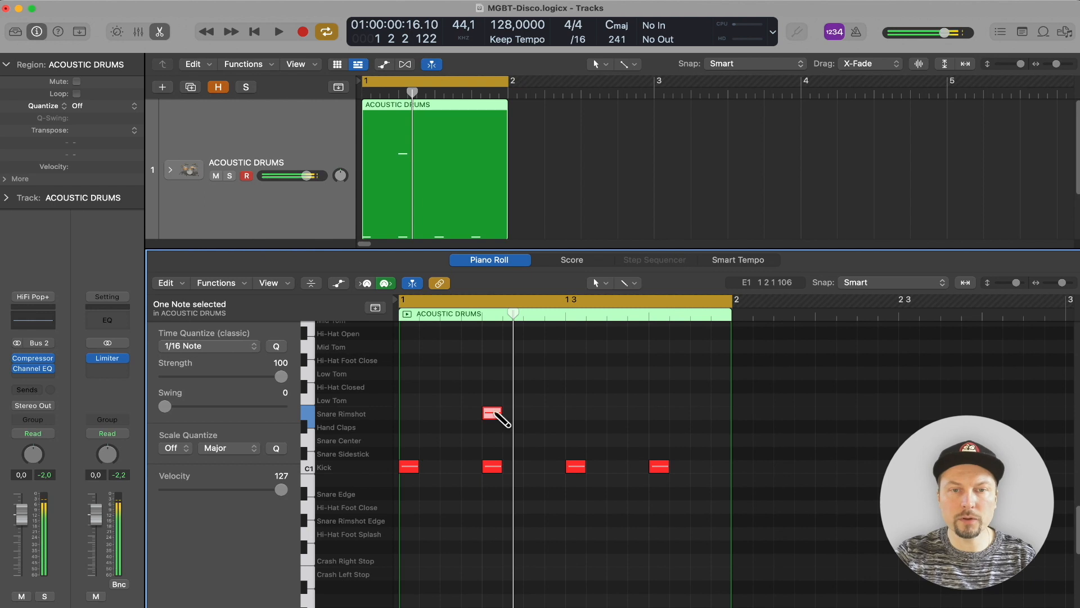
left_click(659, 413)
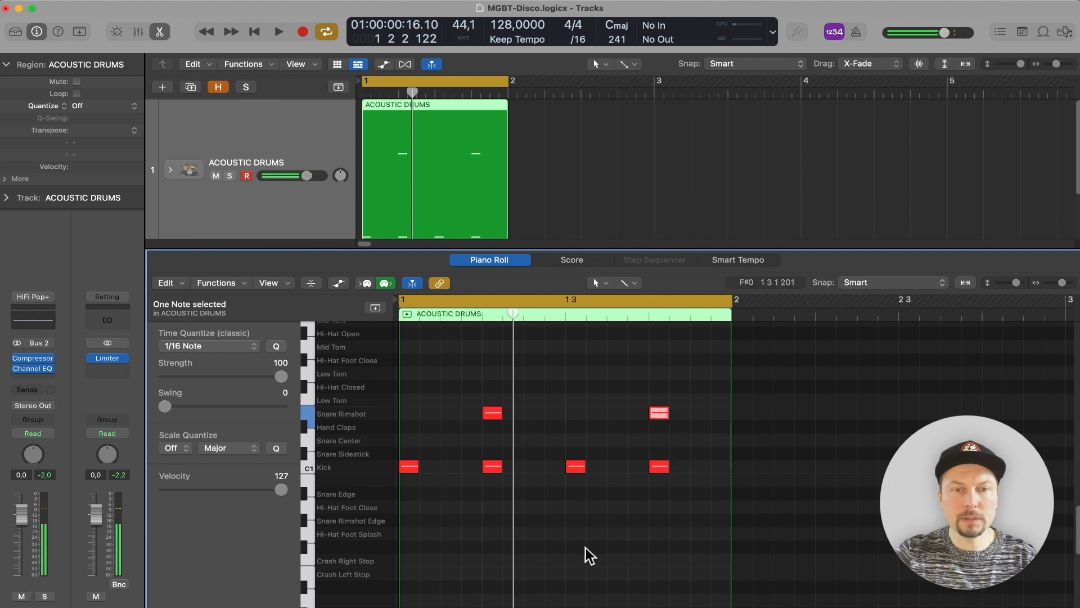
- Add Hi-Hat Closed notes on every eighth note of the bar, eight in all
left_click(409, 387)
left_click(451, 386)
left_click(492, 387)
left_click(534, 386)
left_click(575, 387)
left_click(617, 386)
left_click(658, 387)
left_click(701, 387)
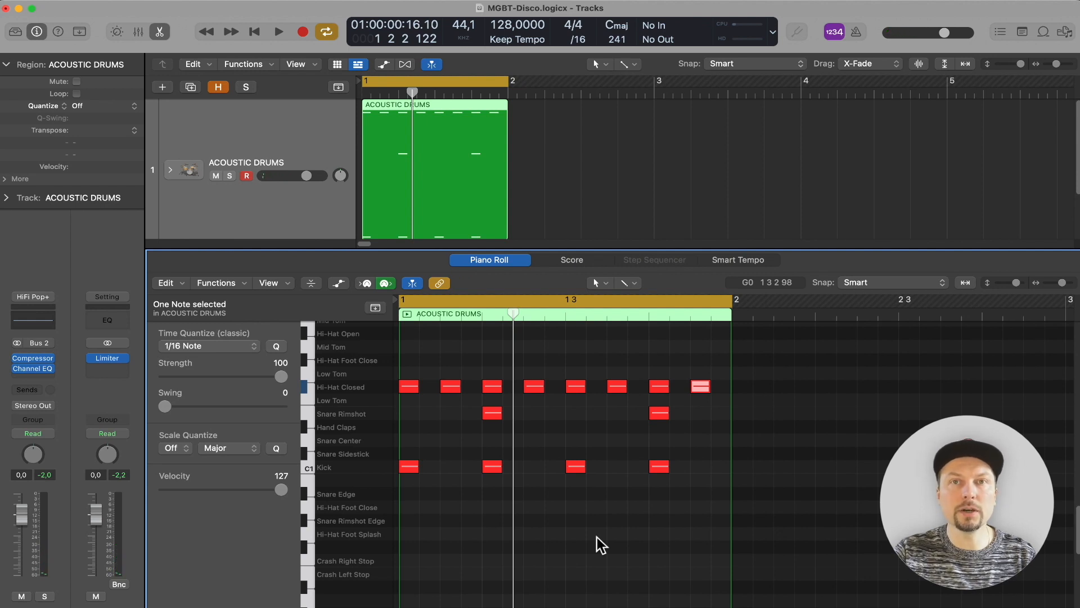
left_click(654, 524)
- Set the velocity of the four on-beat Hi-Hat Closed notes to 47 and play the pattern
scroll(653, 523, "up", 1)
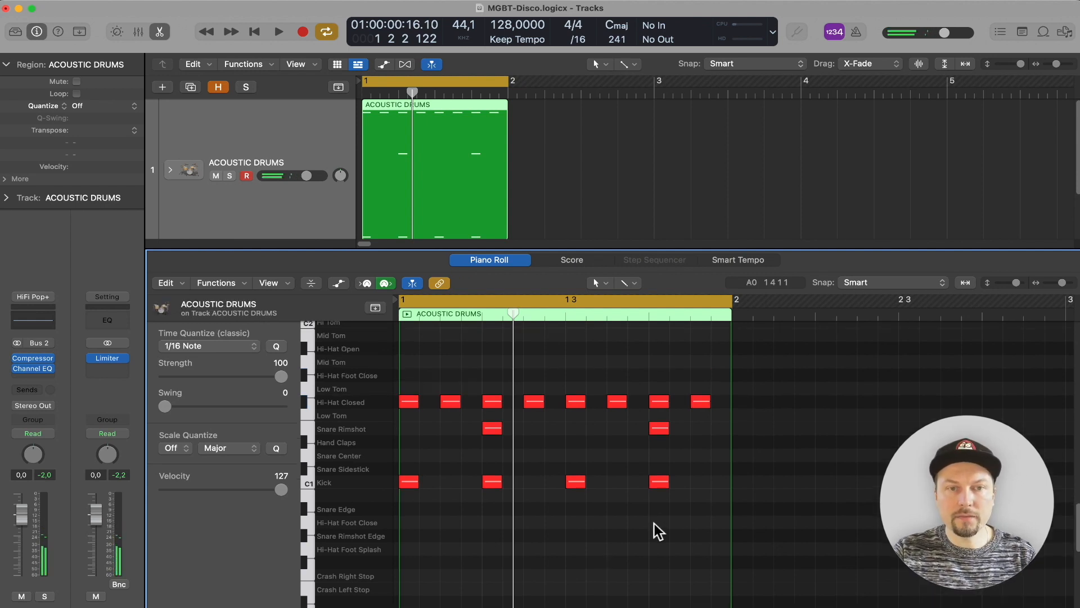
left_click(408, 401)
left_click(492, 402, "shift")
left_click(580, 402, "shift")
left_click(659, 401, "shift")
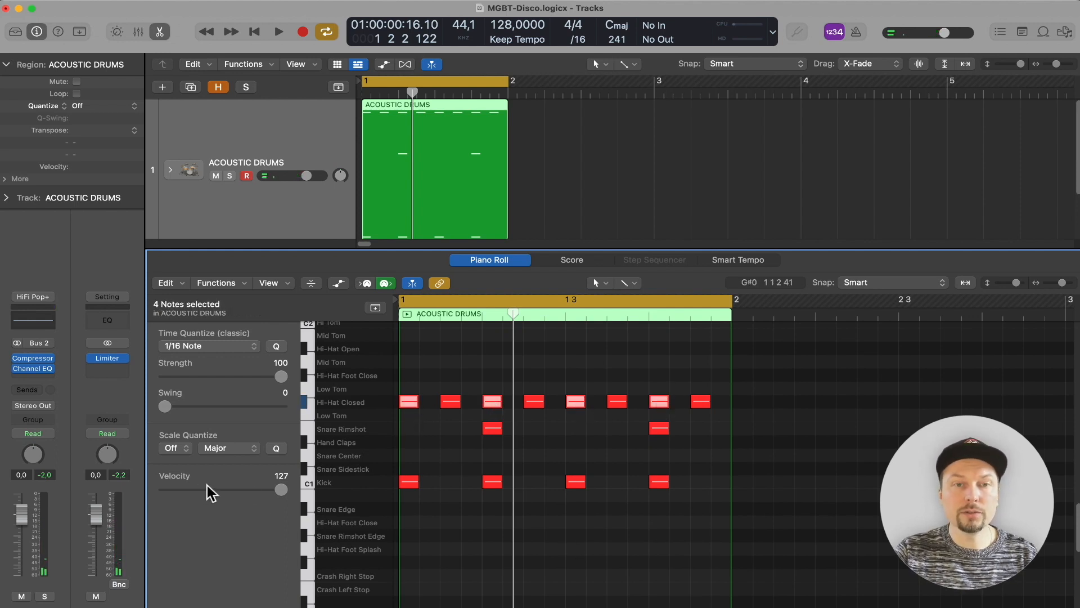
left_click_drag(282, 490, 207, 494)
left_click(578, 556)
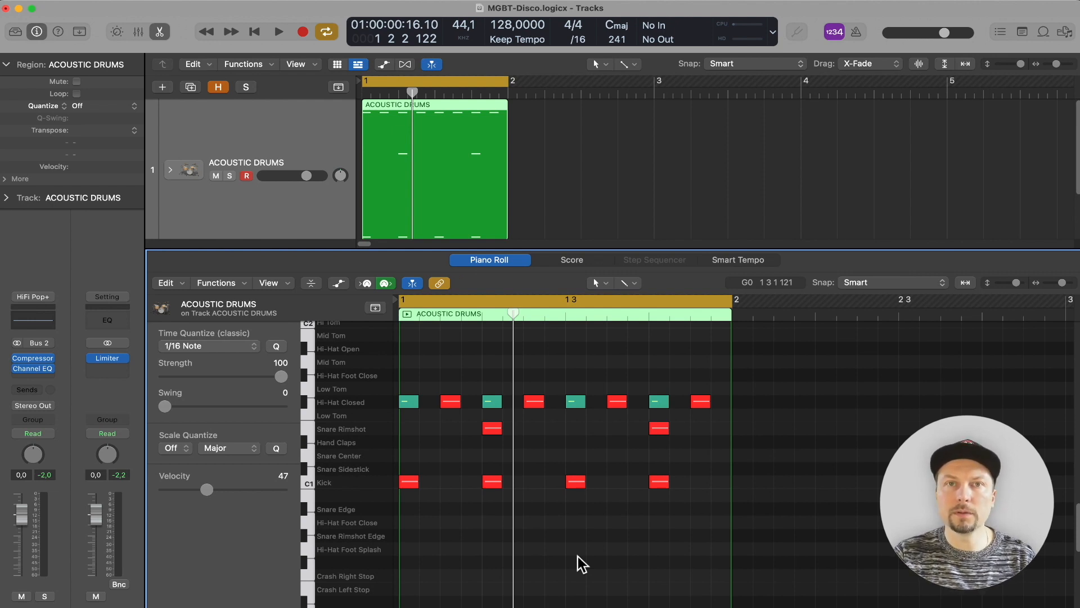
key("space")
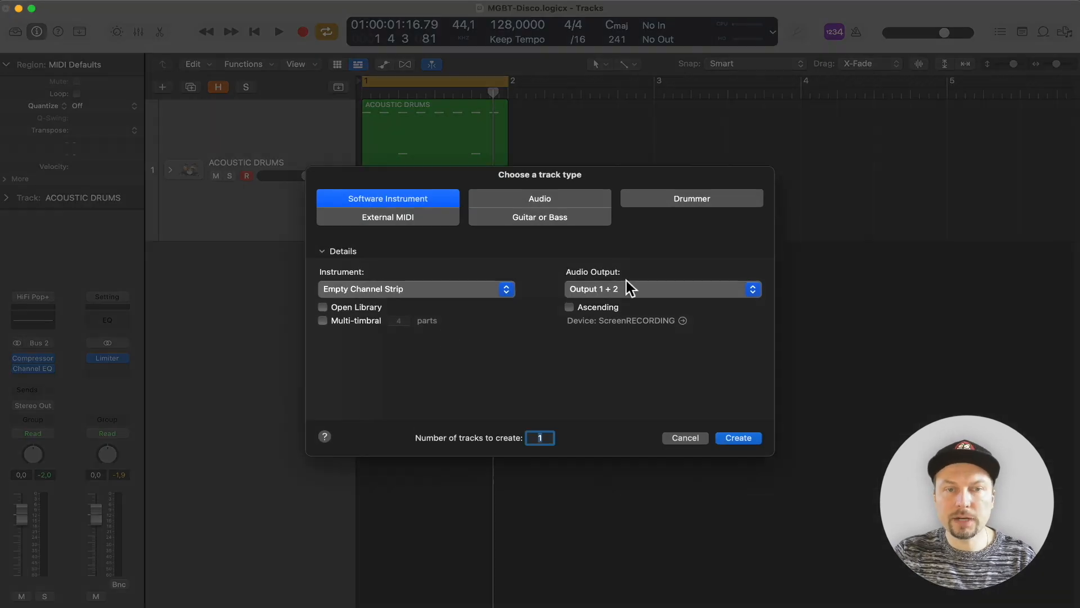
- Create a software instrument track and load a patch found by searching the library for "claps"
left_click(737, 437)
left_click(15, 31)
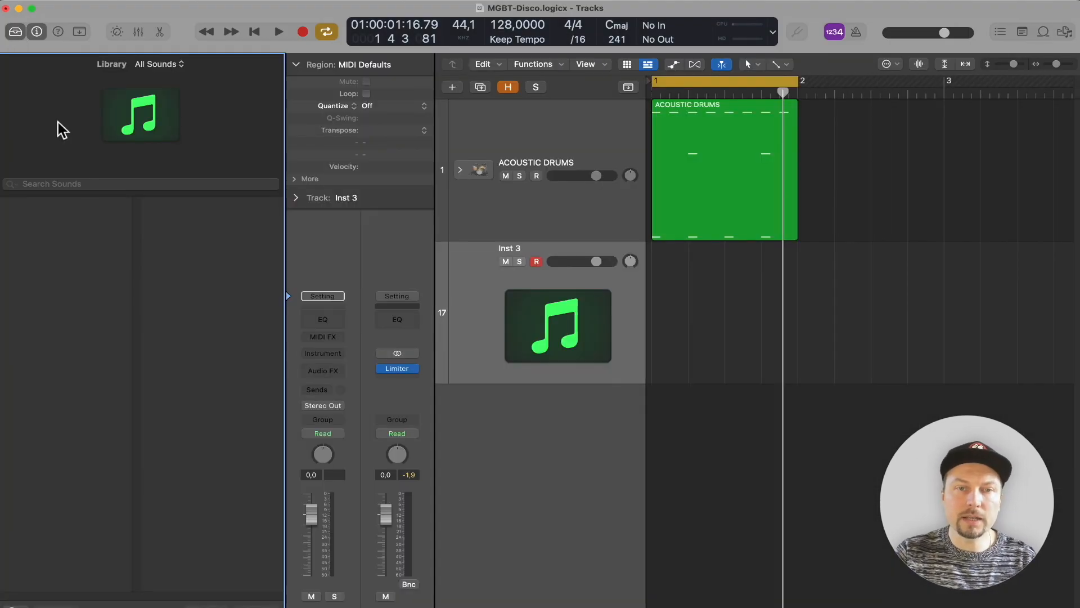
type("claps")
left_click(92, 237)
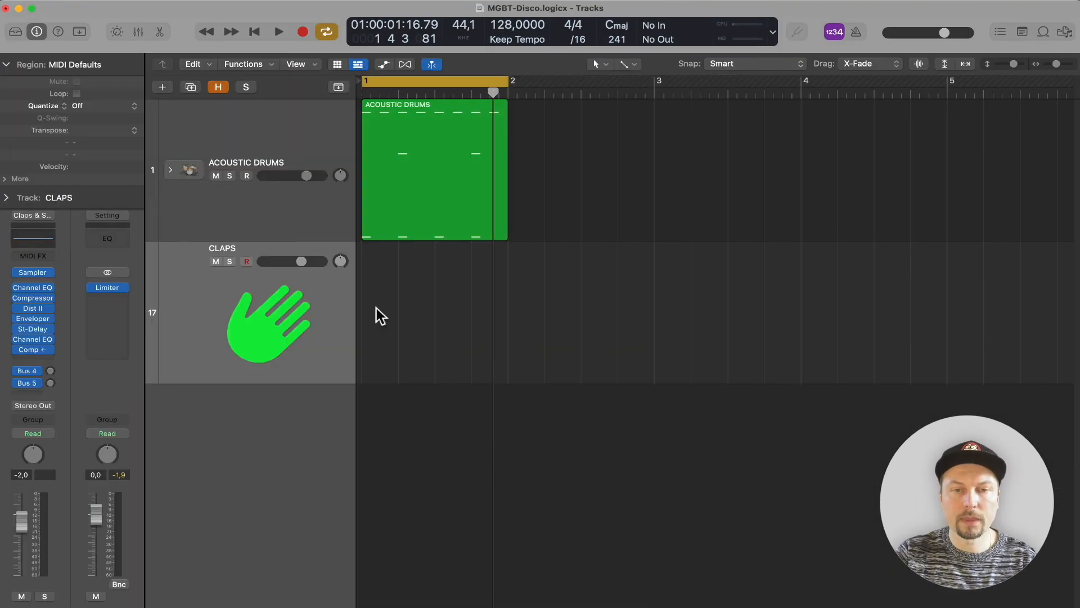
- Create a one-bar MIDI region on the CLAPS track and add Claps Tight Very Large notes on beats 2 and 4
right_click(376, 309)
left_click(421, 313)
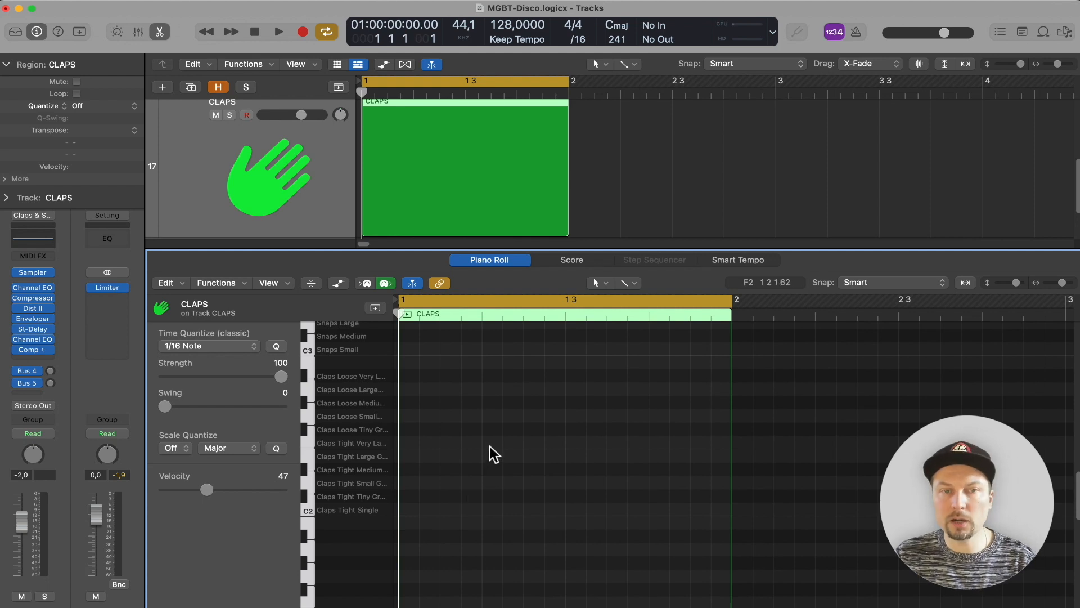
left_click(488, 443)
left_click(656, 443)
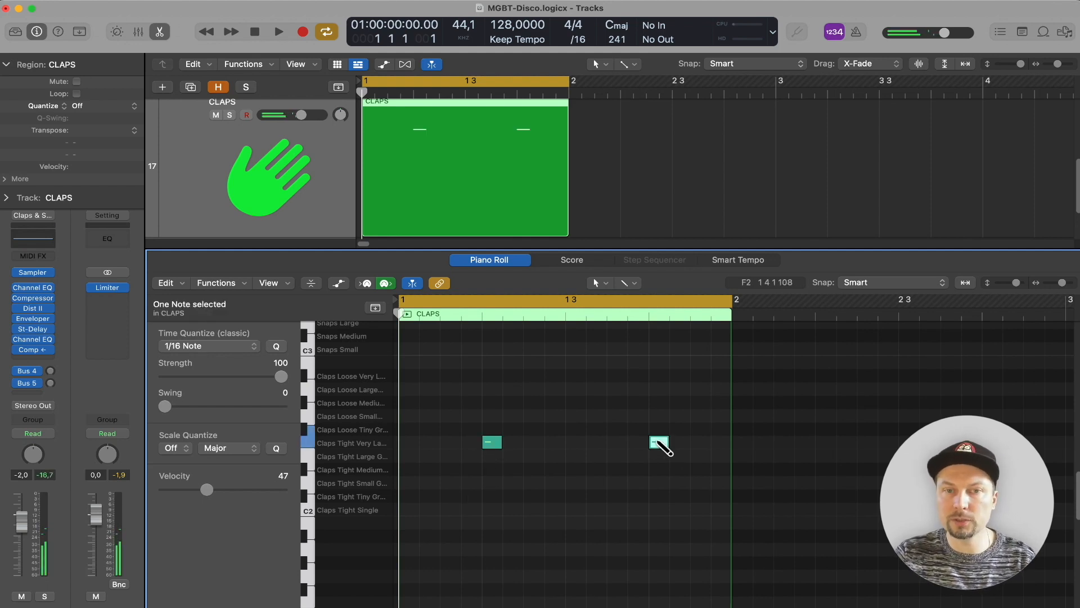
- Select all the clap notes, close the Piano Roll and play the drums together with the claps
key("super+a")
left_click(489, 261)
key("space")
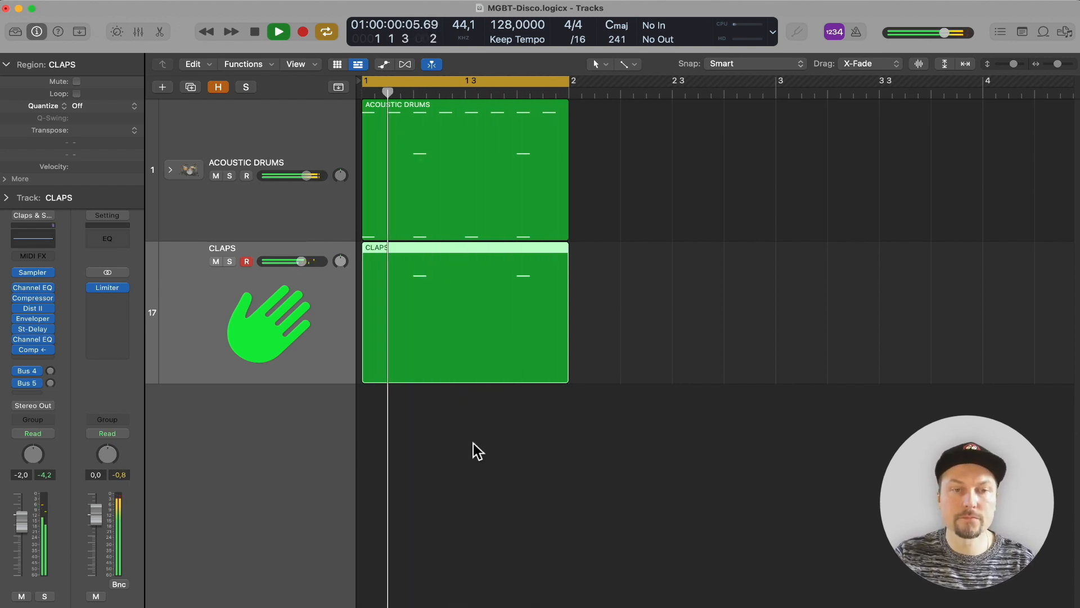
- Rename the drum region VERSION 1 and the claps region CLAPS V1
left_click(408, 112)
key("shift+n")
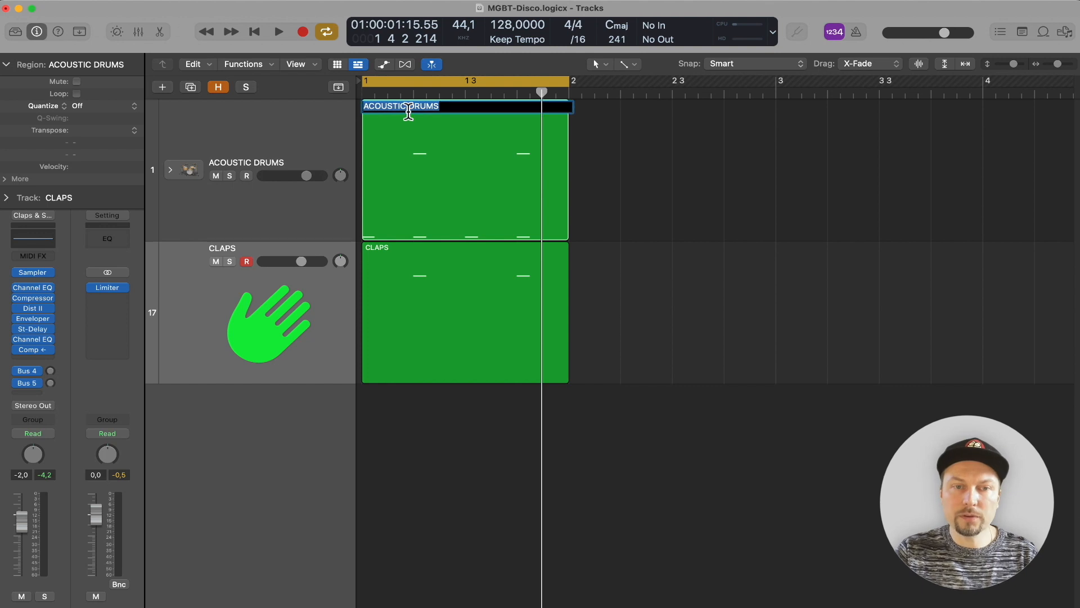
type("VERSION 1")
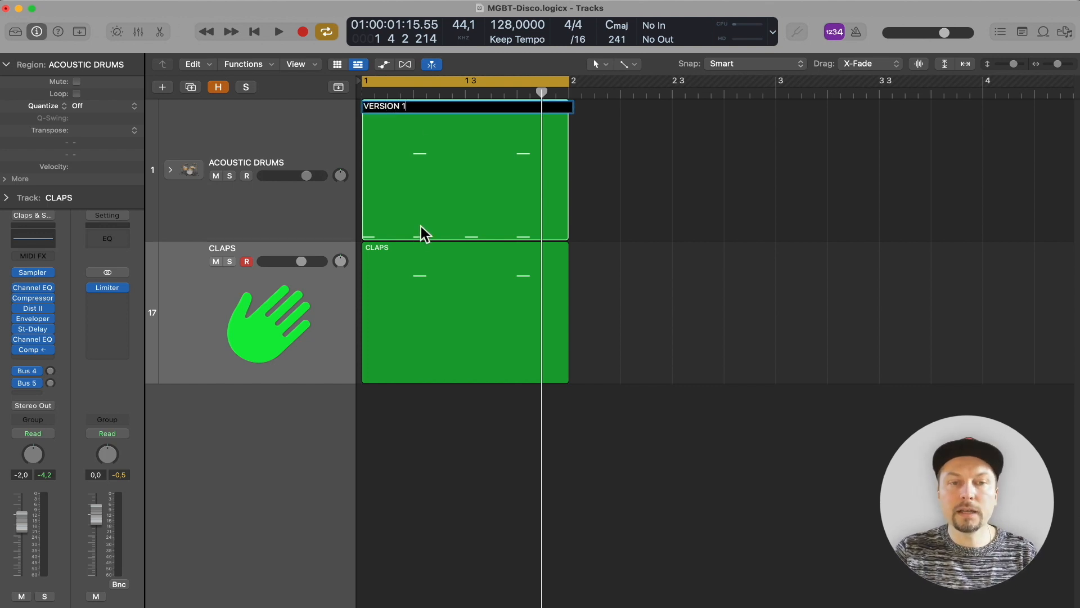
left_click(415, 277)
key("shift+n")
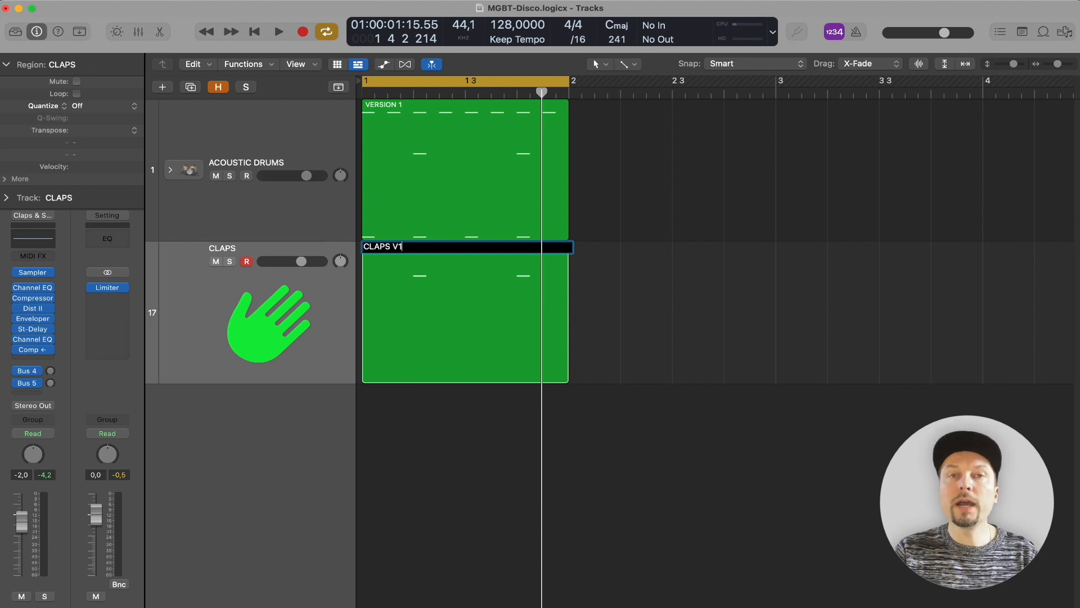
key("Return")
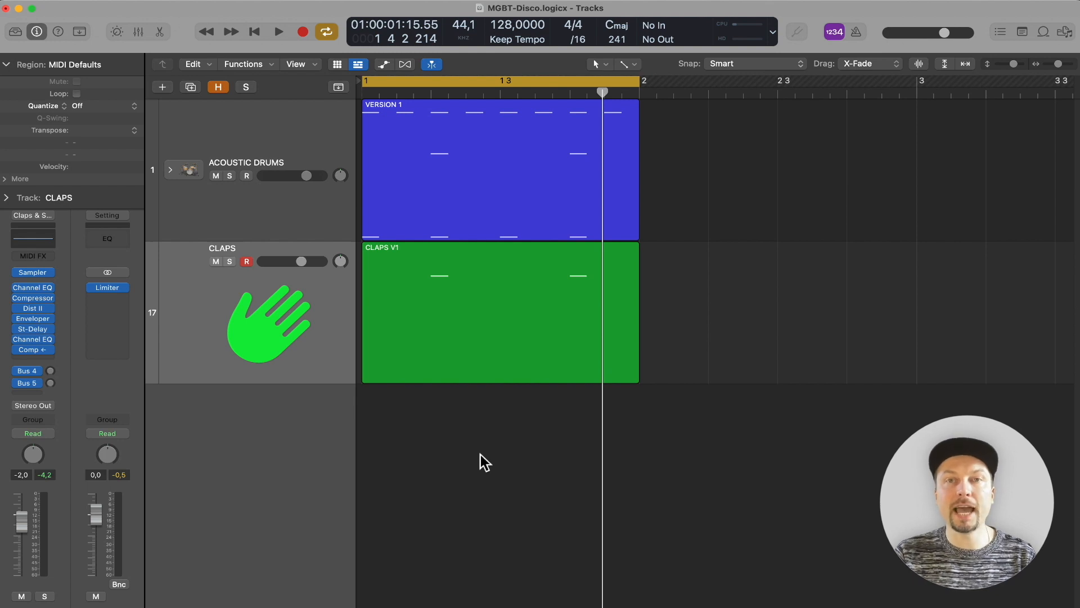
- Create another one-bar MIDI region at bar 1 on the ACOUSTIC DRUMS track with Kick notes on all four beats
right_click(378, 161)
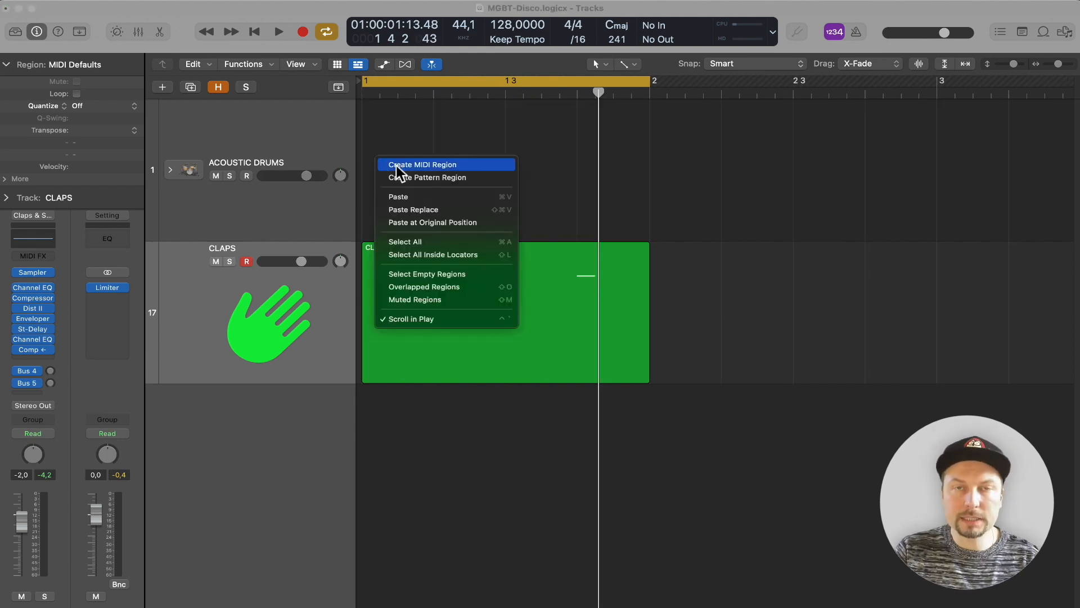
left_click(396, 166)
double_click(452, 177)
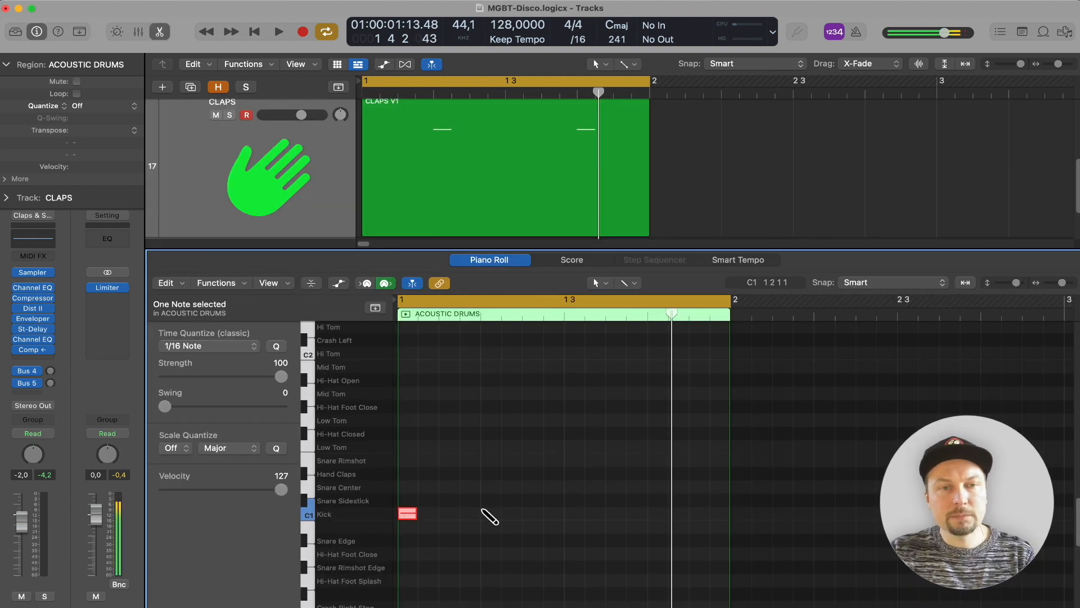
left_click(491, 513)
left_click(574, 513)
left_click(658, 513)
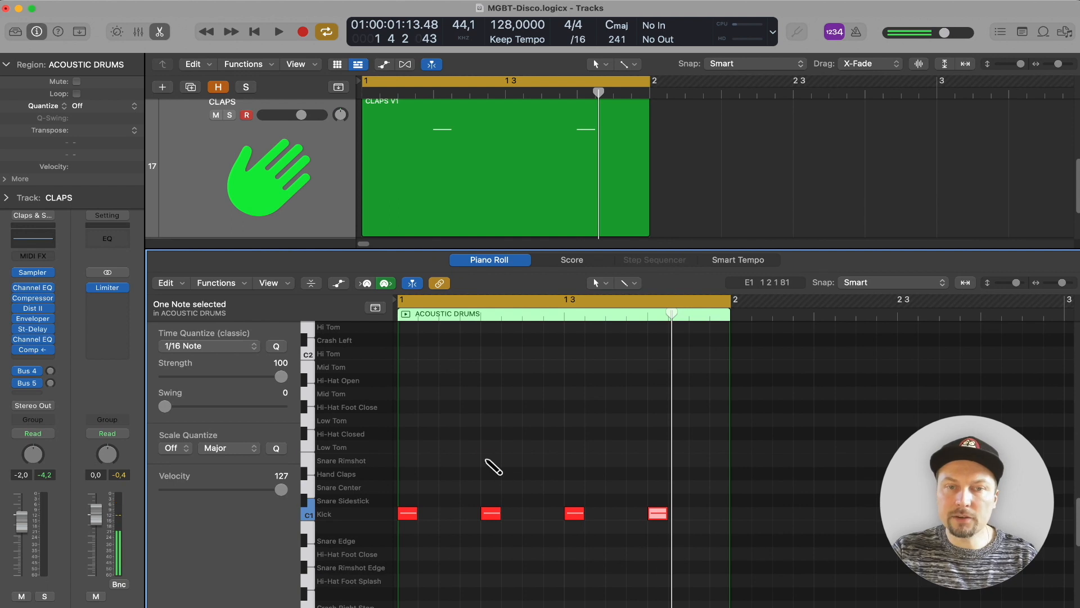
- Add Snare Rimshot notes on beats 2 and 4 of the new drum region
left_click(492, 460)
left_click(658, 460)
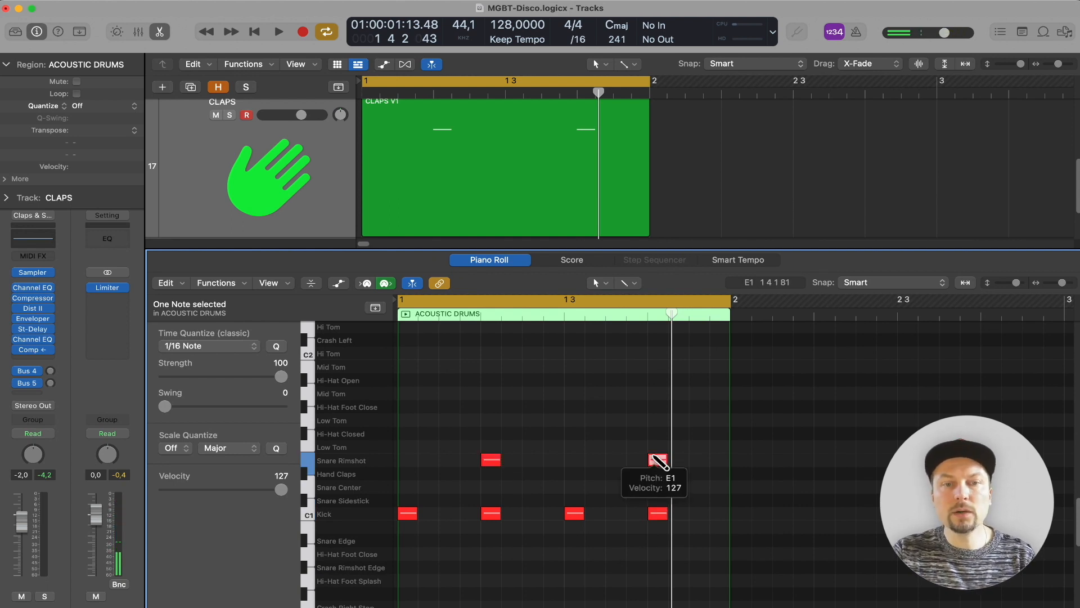
- Add Snare Center notes on the third and fourth sixteenths of beat 2 and the second and third sixteenths of beat 3
left_click(615, 562)
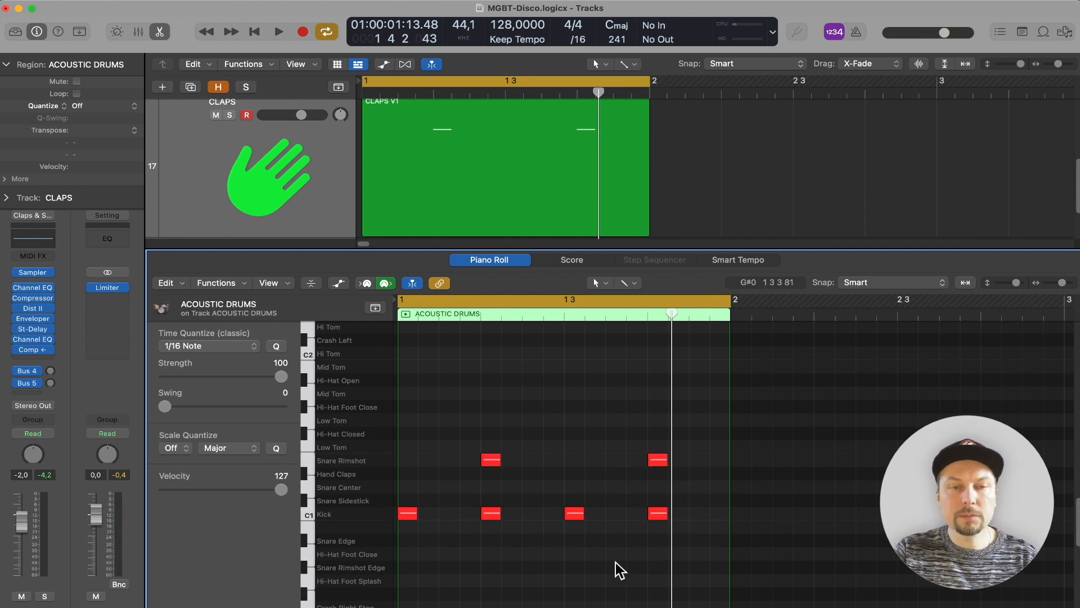
left_click(533, 487)
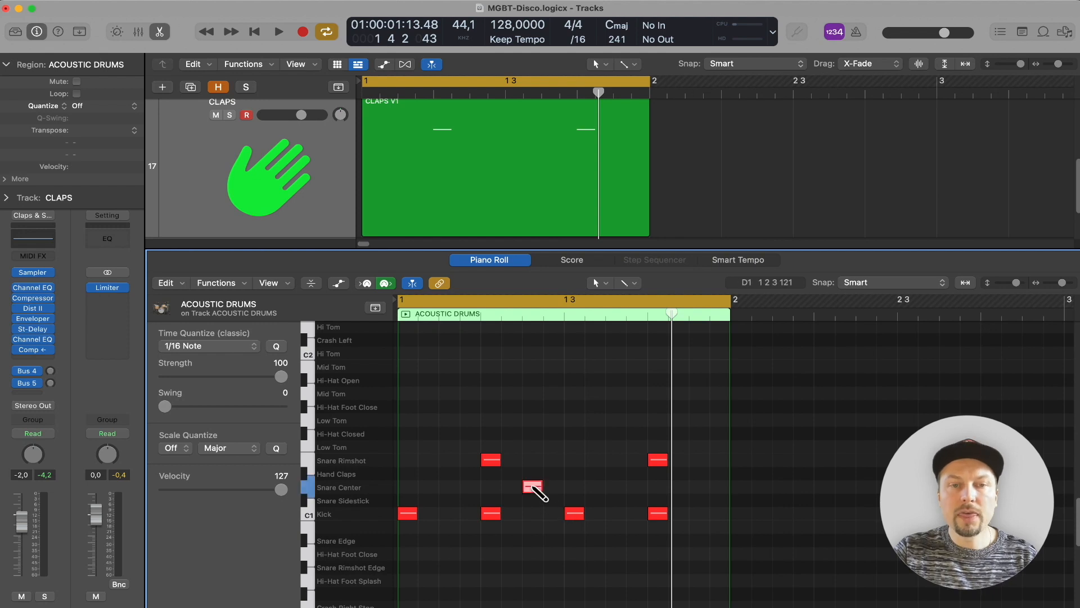
left_click(553, 487)
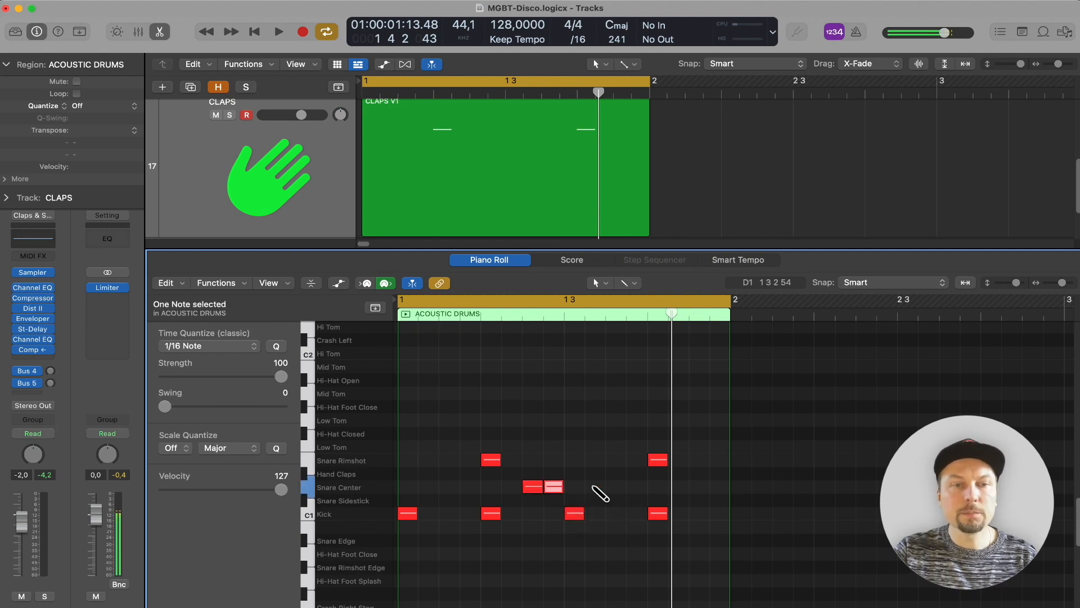
left_click(595, 487)
left_click(616, 487)
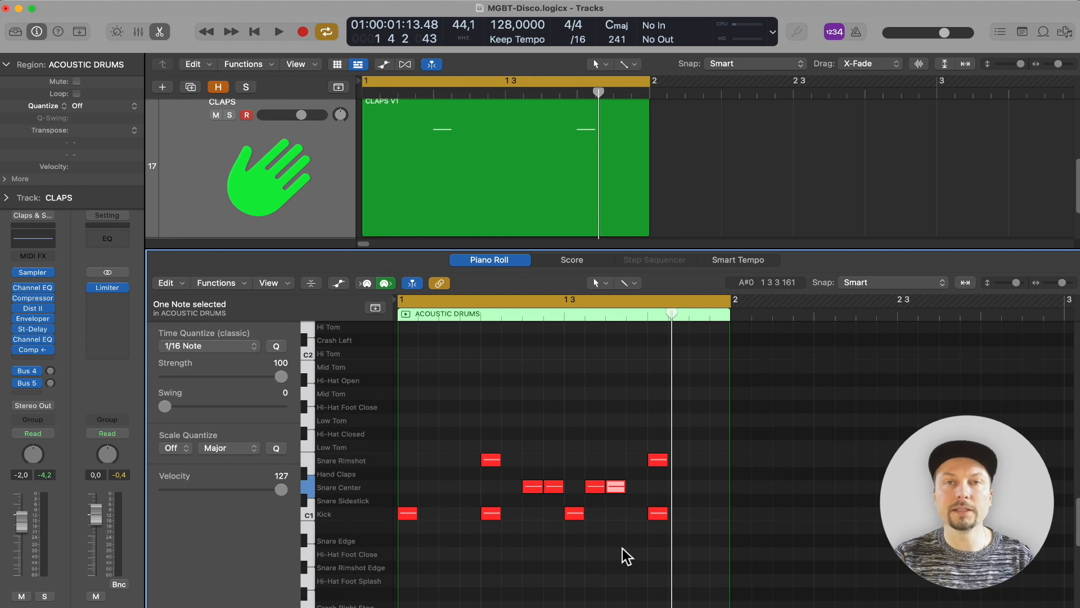
- Lower the velocity of the four Snare Center notes to 37
left_click(648, 491)
left_click_drag(620, 488, 487, 490)
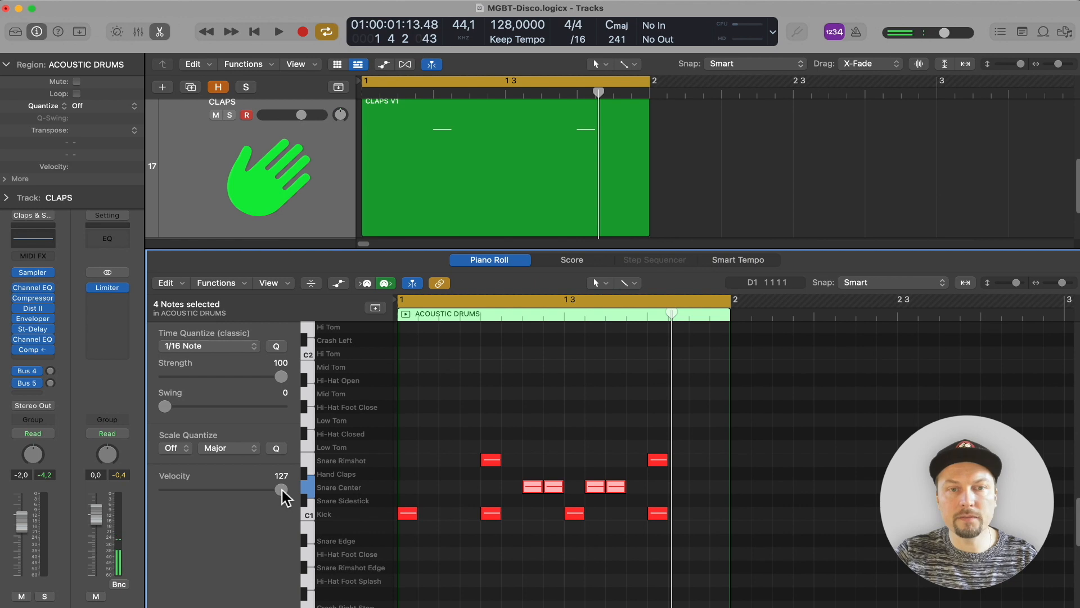
left_click_drag(282, 490, 200, 490)
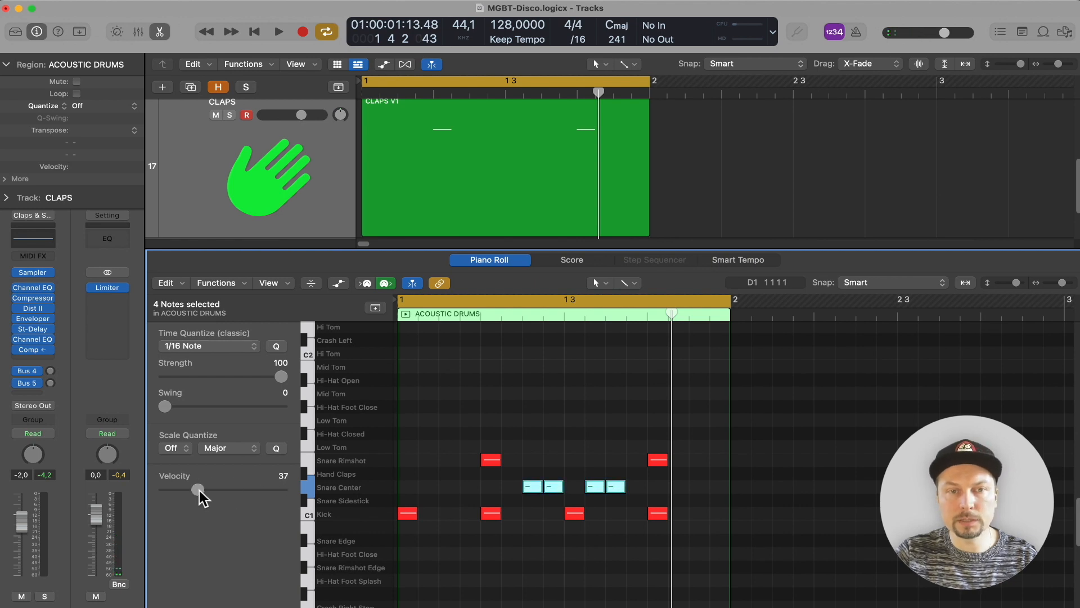
left_click(430, 484)
- Add Hi-Hat Closed notes on every eighth note of the bar
left_click(406, 433, "super")
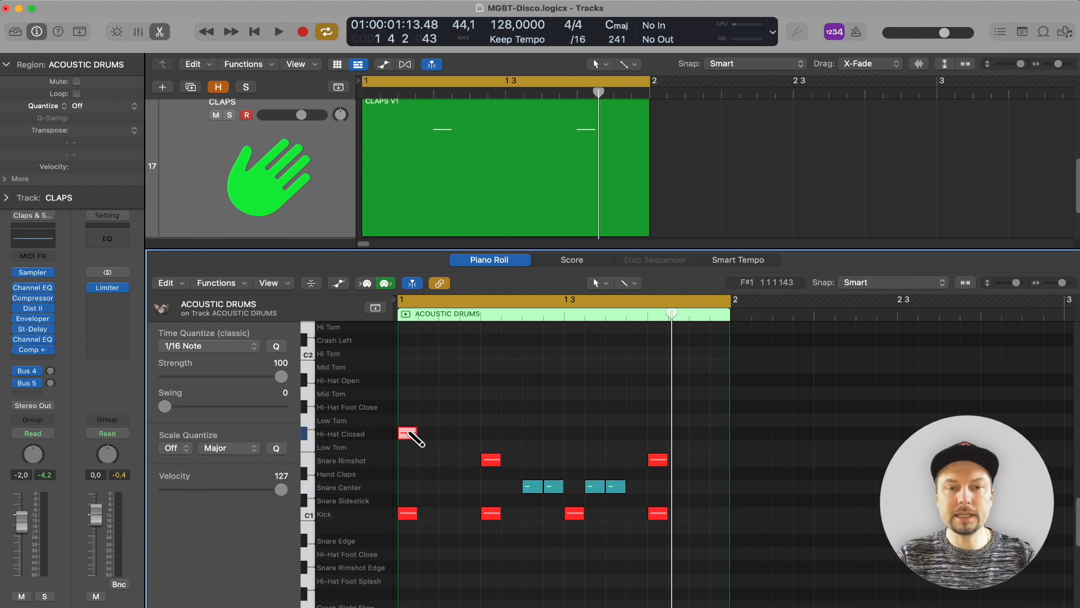
left_click(448, 433, "super")
left_click(491, 433, "super")
left_click(532, 433, "super")
left_click(574, 433, "super")
left_click(615, 433, "super")
left_click(658, 433, "super")
left_click(699, 433, "super")
- Move the last closed hi-hat note, on the offbeat of beat 4, up to the Hi-Hat Open row
left_click_drag(699, 433, 697, 385)
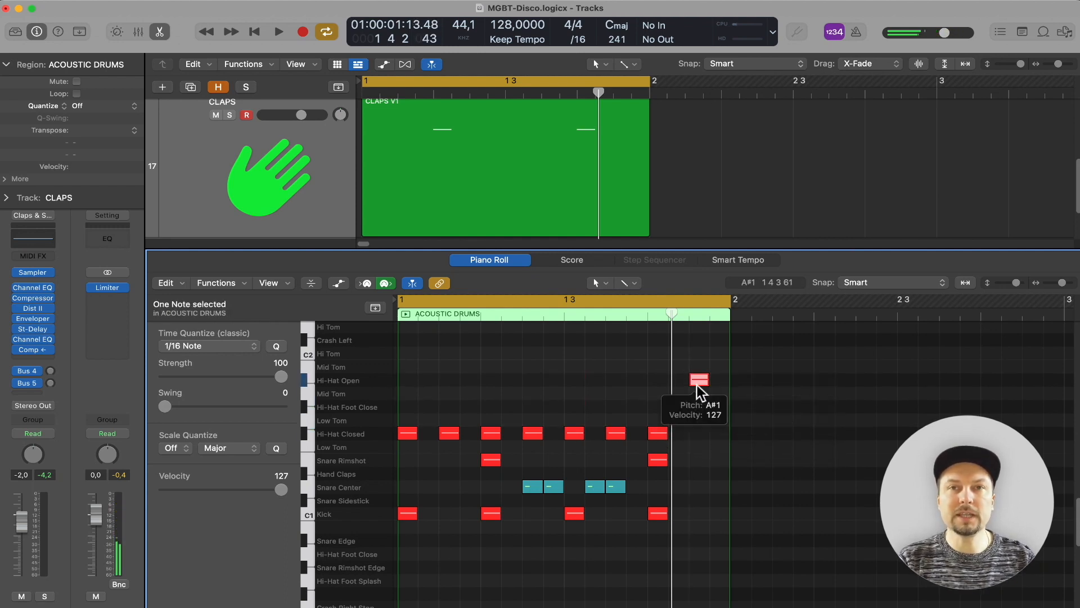
left_click(716, 538)
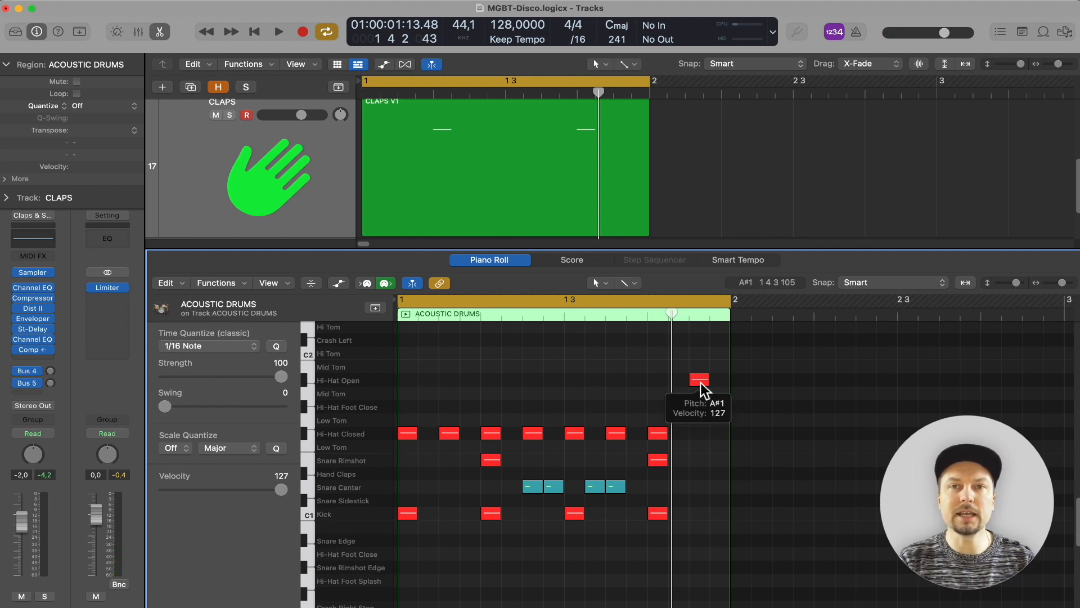
left_click(658, 432)
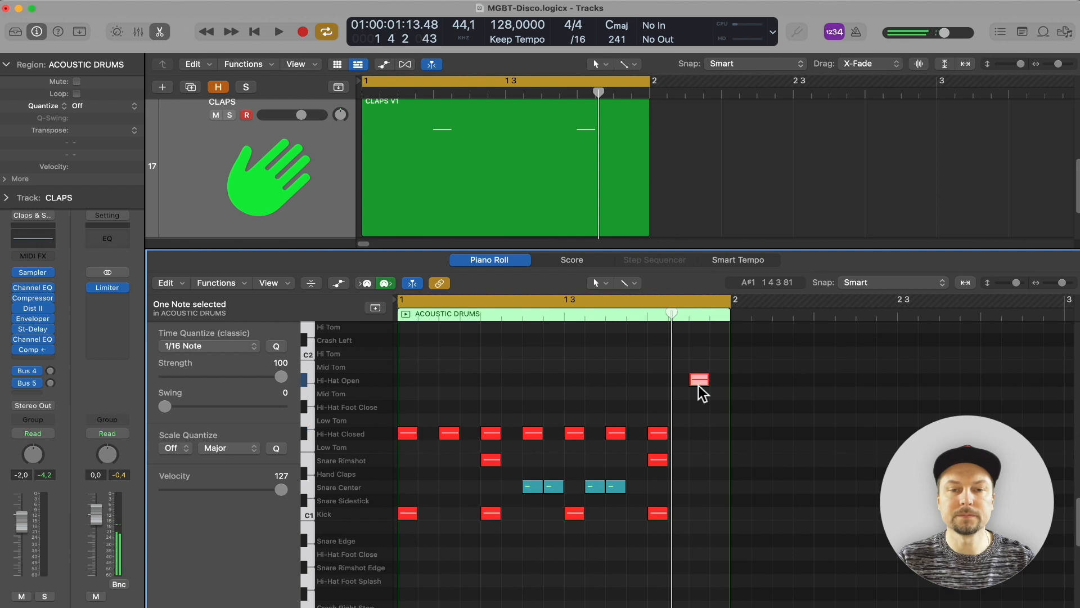
left_click(665, 555)
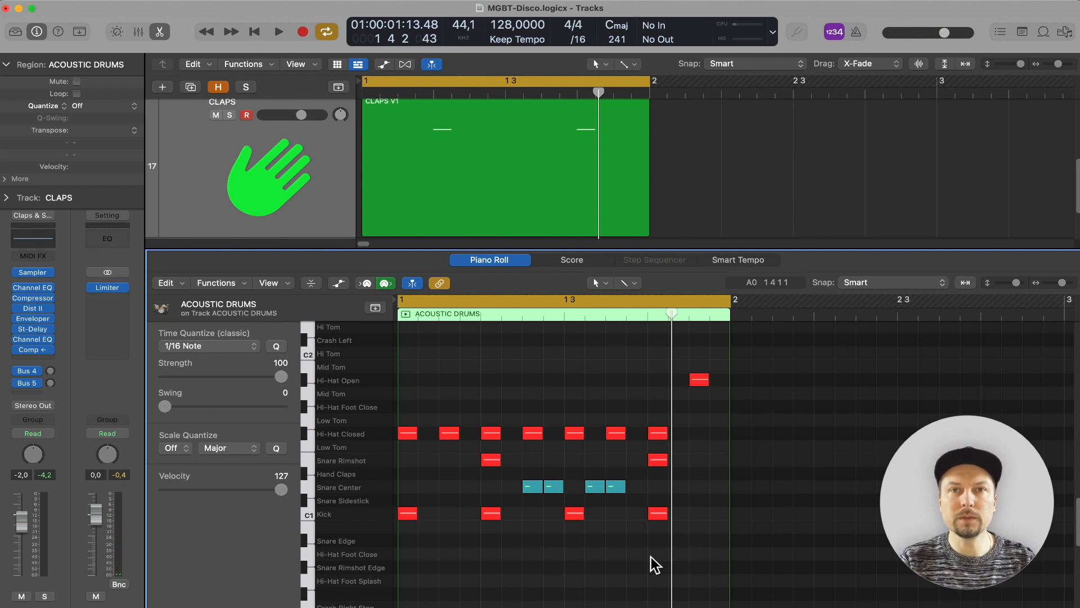
- Close the Piano Roll and rename the drum region VERSION 2
key("e")
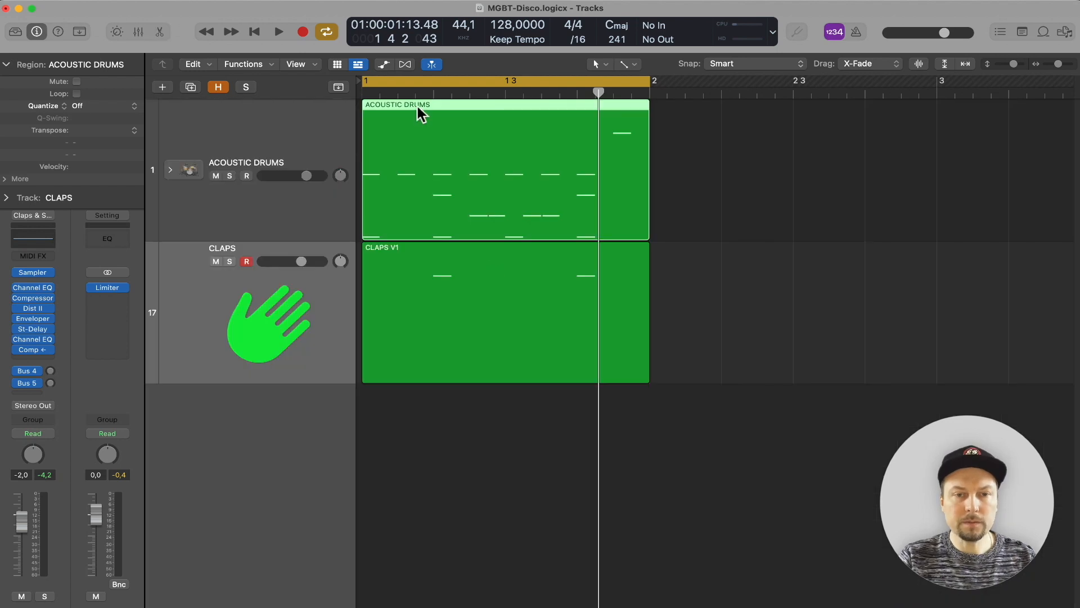
key("shift+n")
type("VERSION 2")
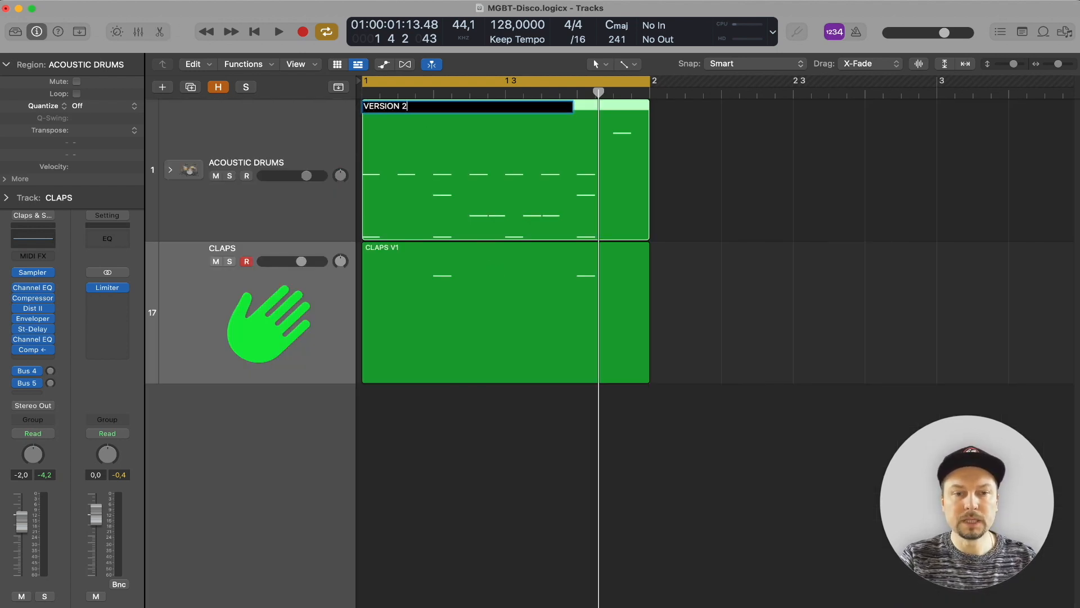
key("Return")
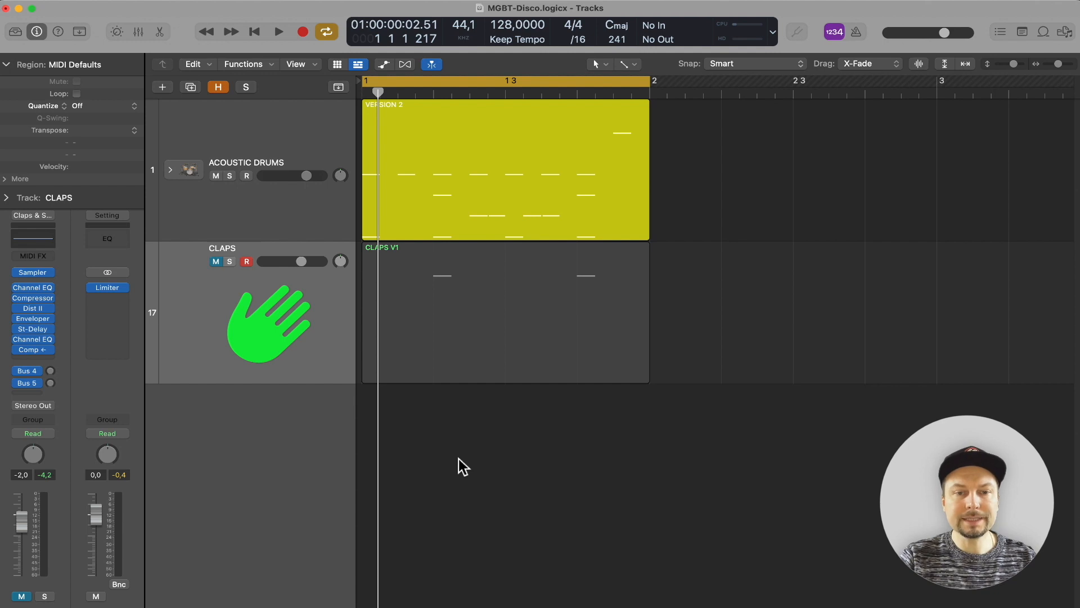
- Play the VERSION 2 loop and unmute the CLAPS track to hear the claps with the drums
key("space")
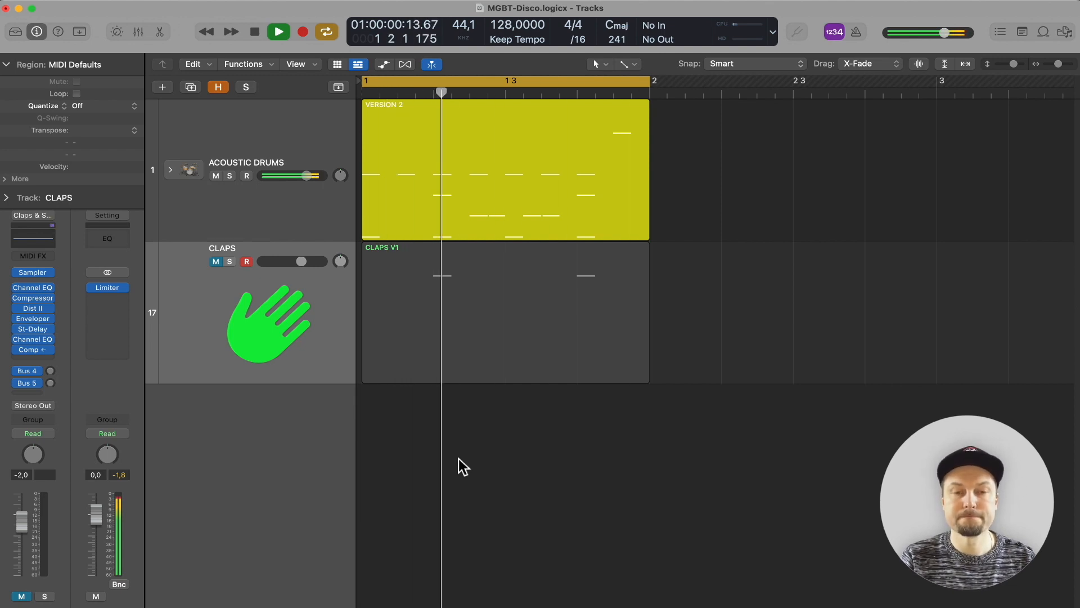
left_click(217, 261)
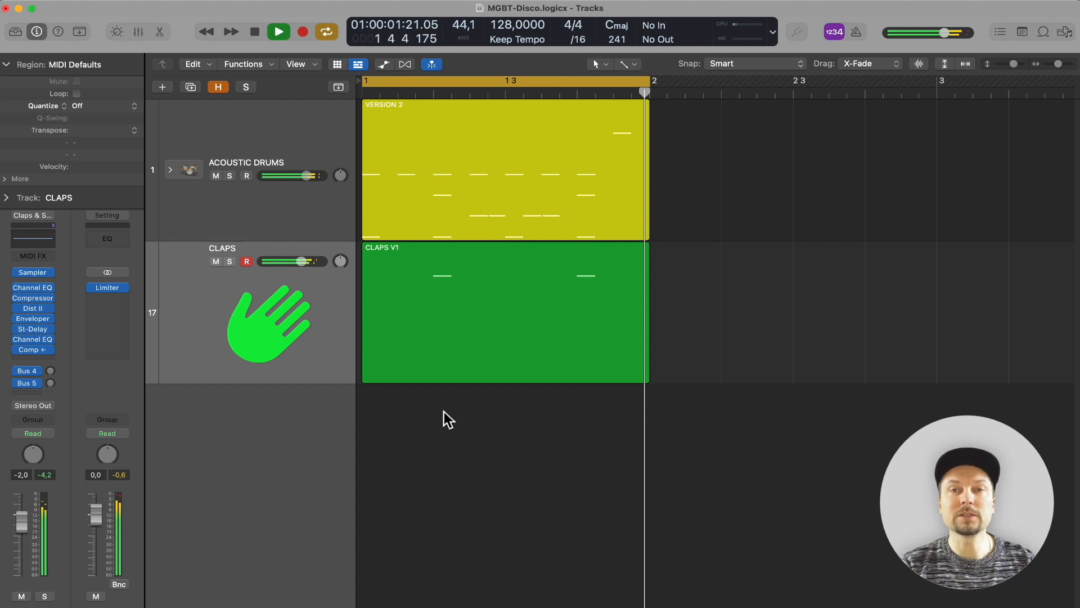
- Name the empty drum region VERSION 3 and add Kick notes on all four beats in the Piano Roll
type("VERSION 3")
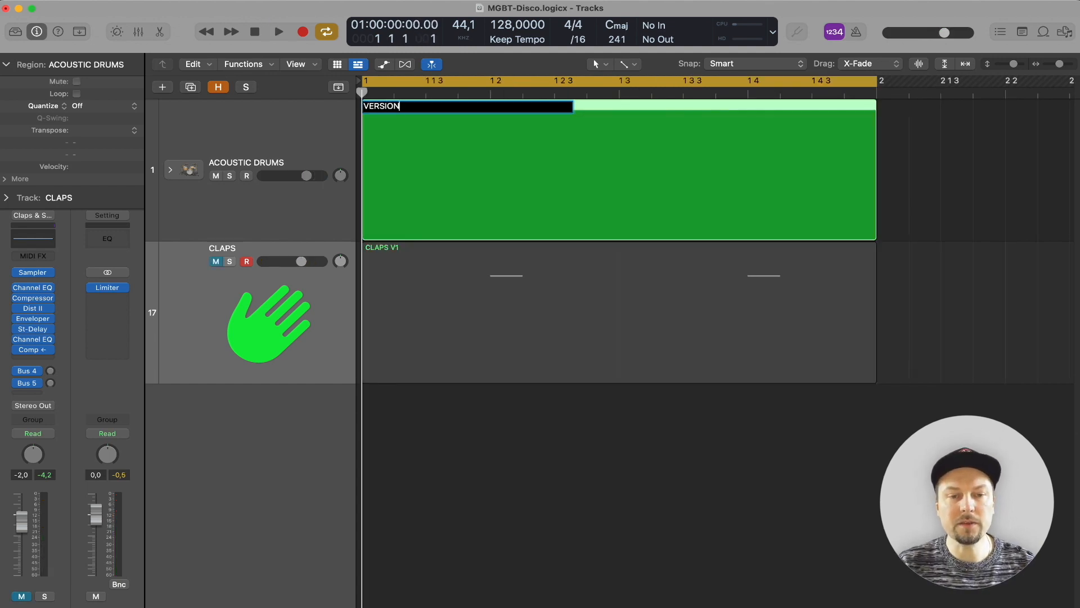
key("Return")
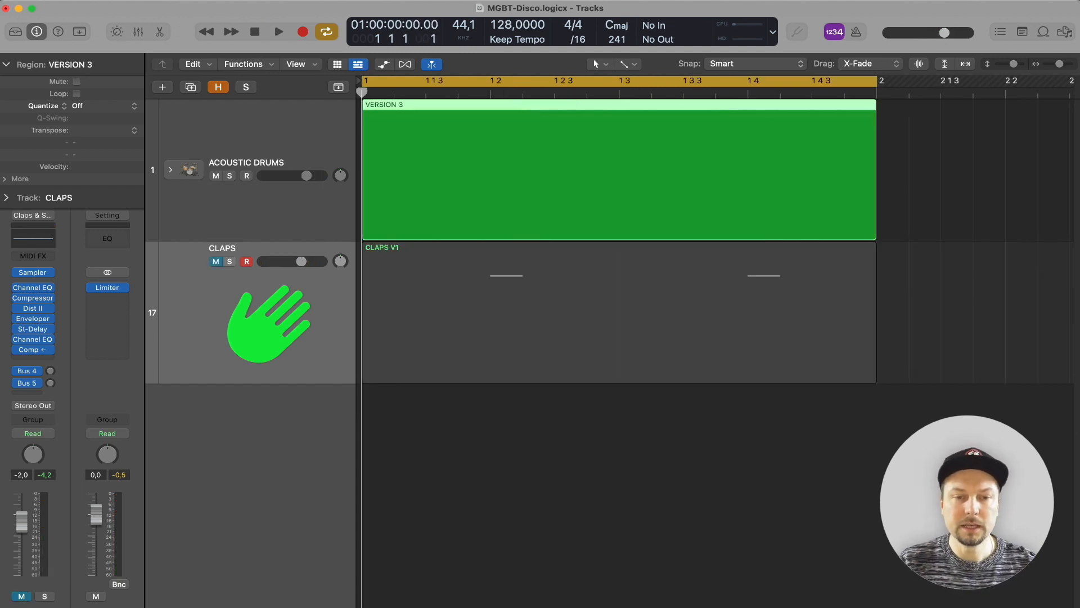
key("p")
left_click(405, 537, "super")
left_click(489, 536, "super")
left_click(574, 537, "super")
left_click(656, 537, "super")
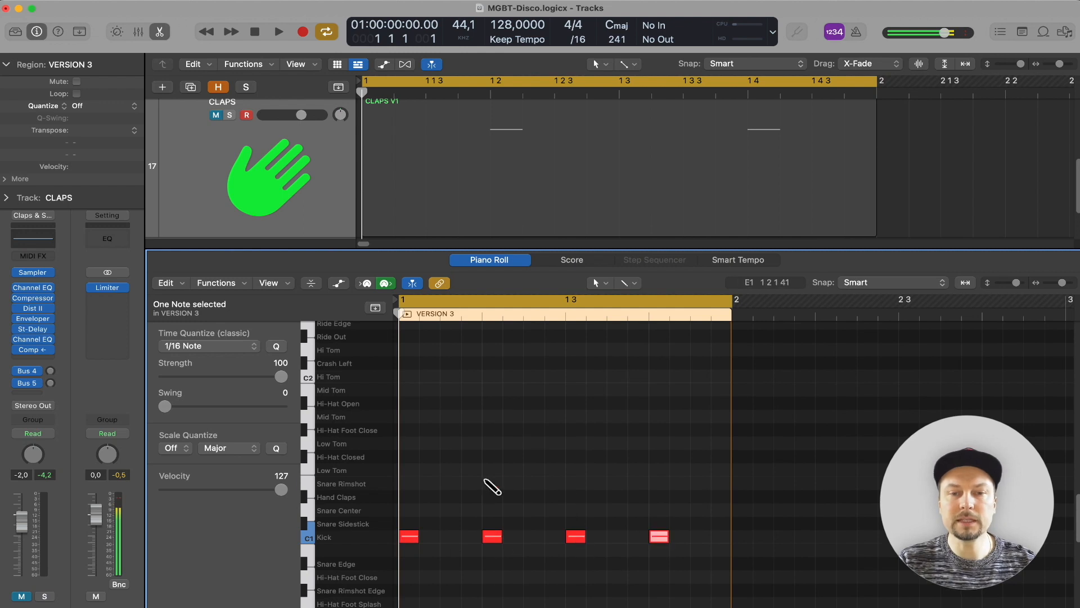
- Add Snare Rimshot notes on beats 2 and 4 of VERSION 3
left_click(492, 482, "super")
left_click(659, 482, "super")
left_click(524, 444)
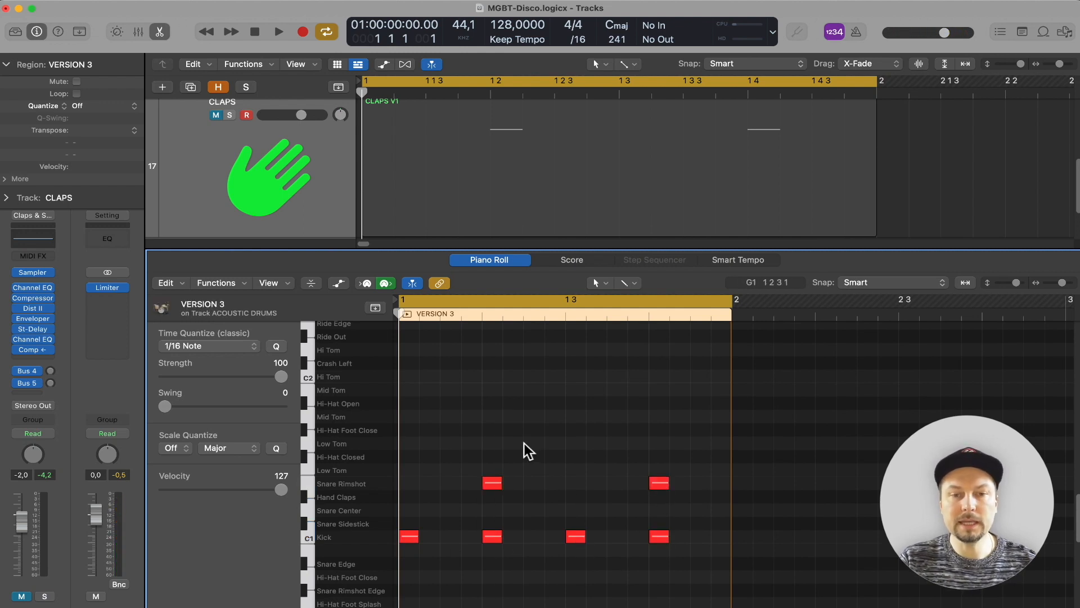
- Add a Snare Center ghost note on the last sixteenth of the bar with a velocity of 57
left_click(720, 510, "super")
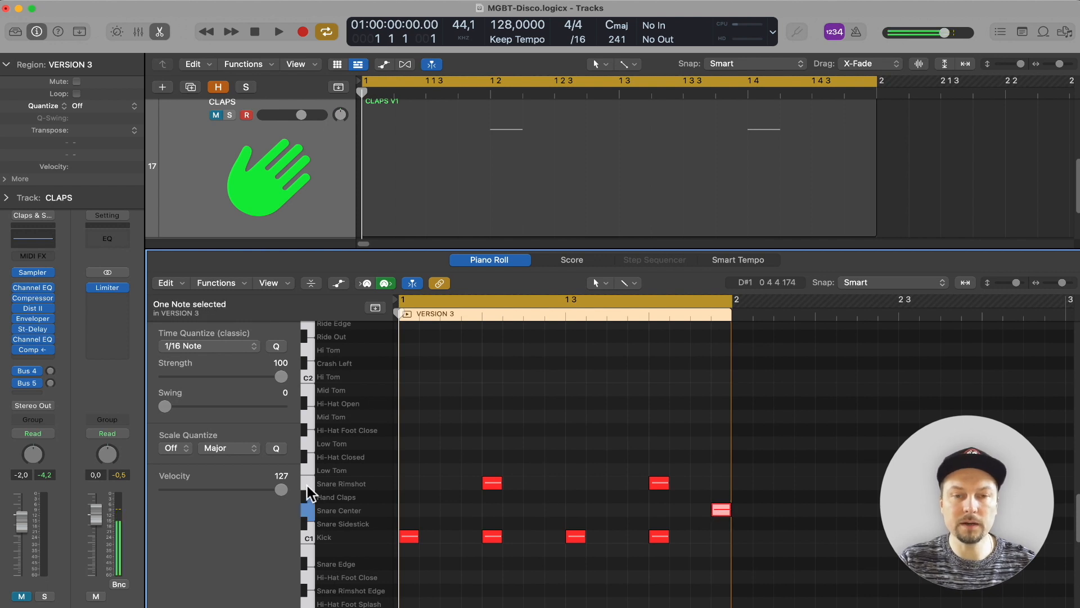
left_click_drag(281, 489, 218, 494)
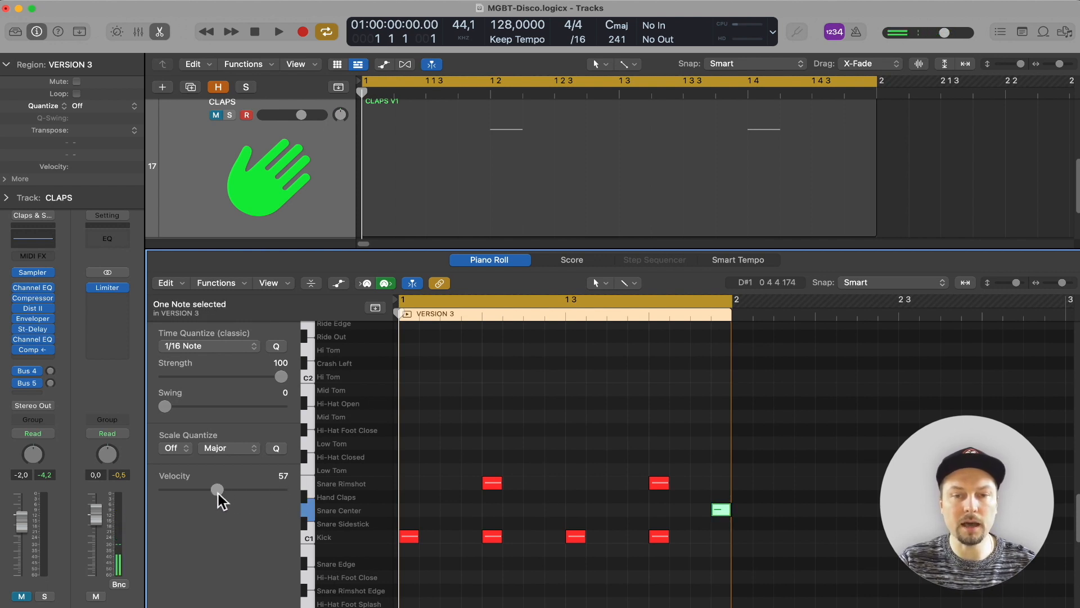
left_click(413, 458)
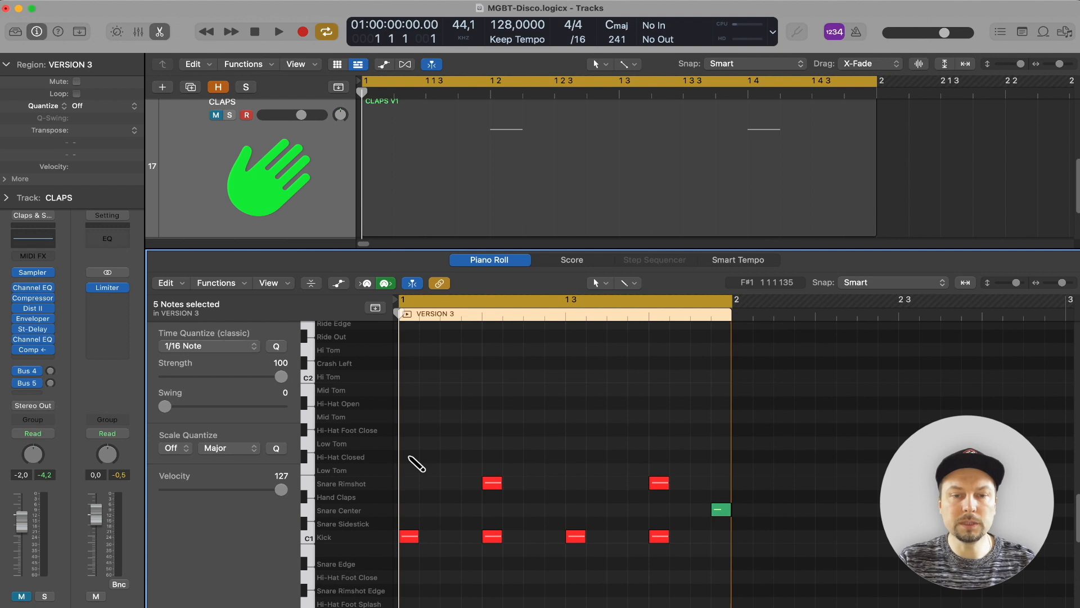
- Add Hi-Hat Closed notes on all four beats, the third and fourth sixteenths of beat 2, and the offbeat of beat 4
left_click(410, 457)
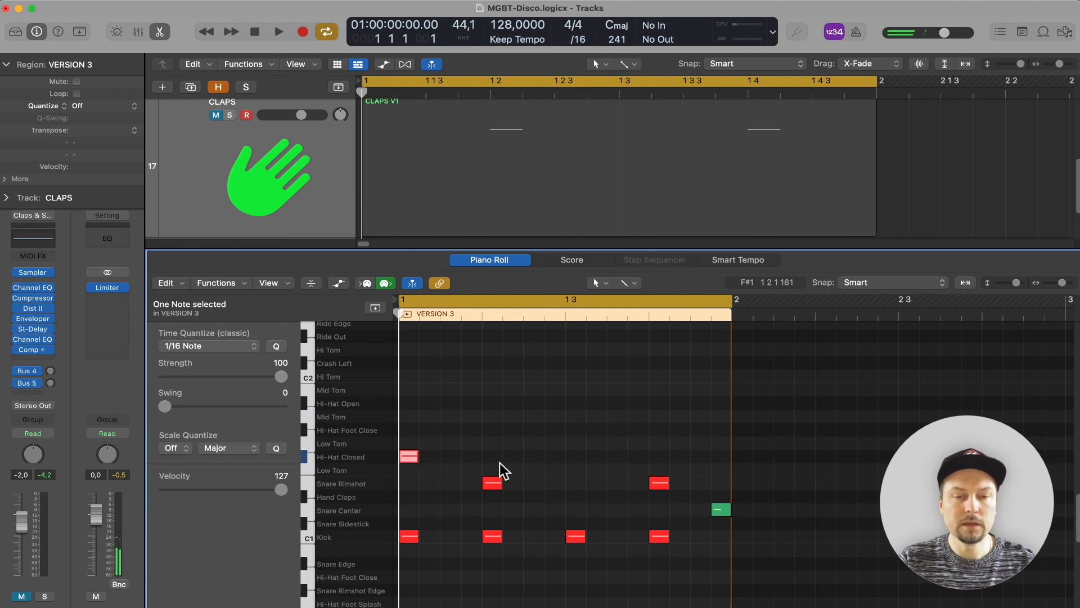
left_click(493, 457, "super")
left_click(535, 456, "super")
left_click(555, 456, "super")
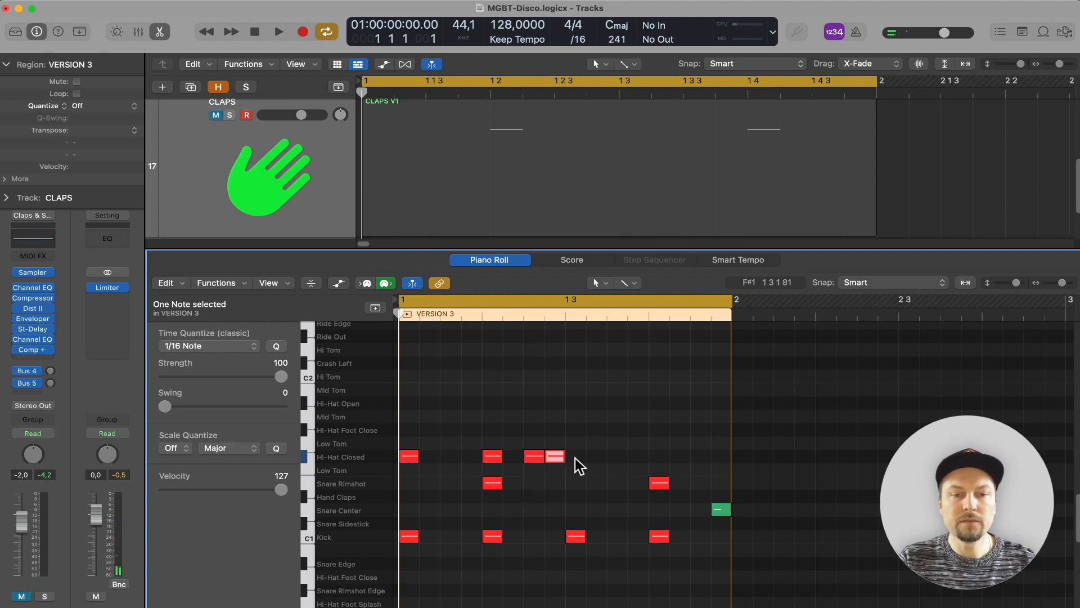
left_click(576, 457, "super")
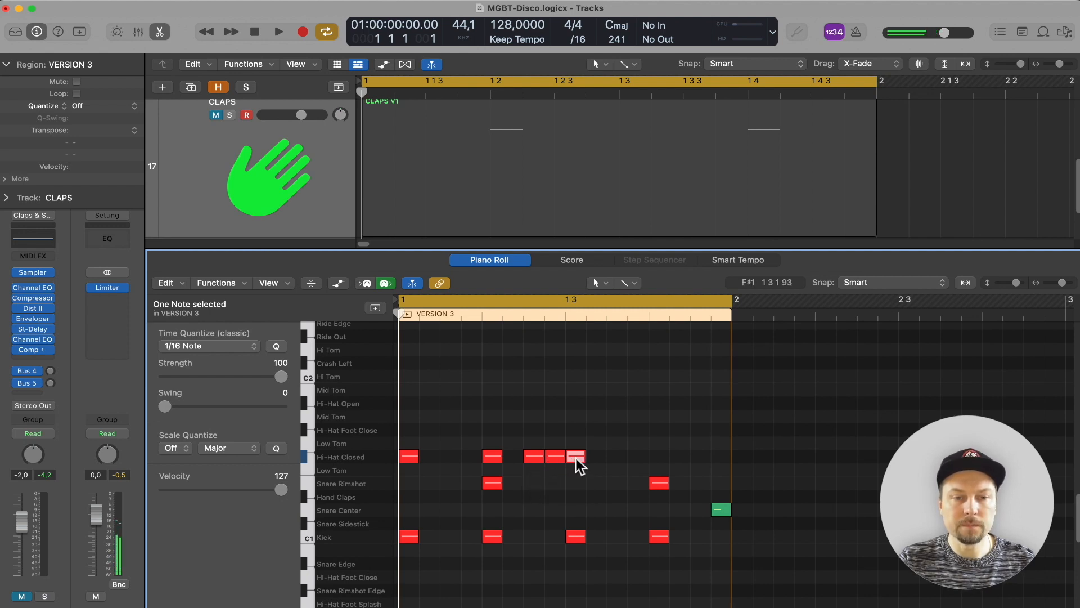
left_click(660, 456, "super")
left_click(701, 457, "super")
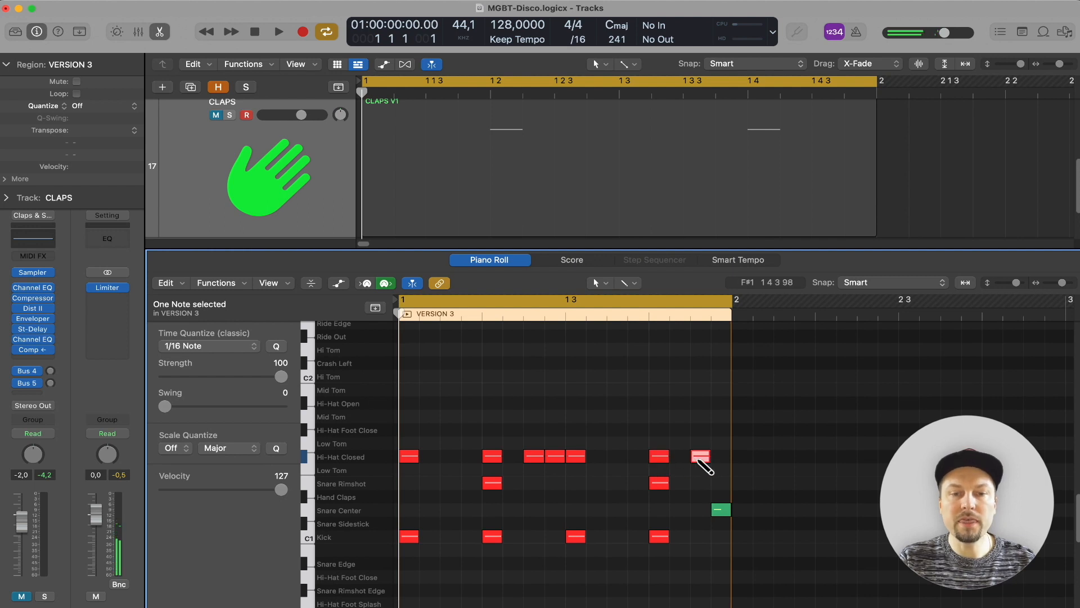
- Lower the velocity of the closed hi-hat notes on beats 1 and 3 to 71
left_click(413, 455)
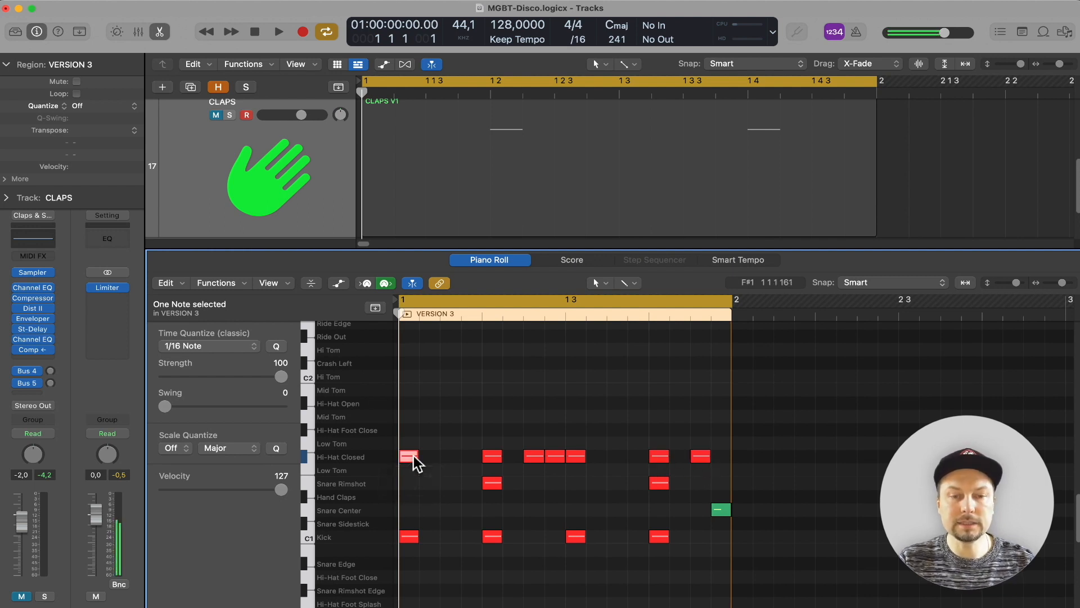
left_click(579, 456, "shift")
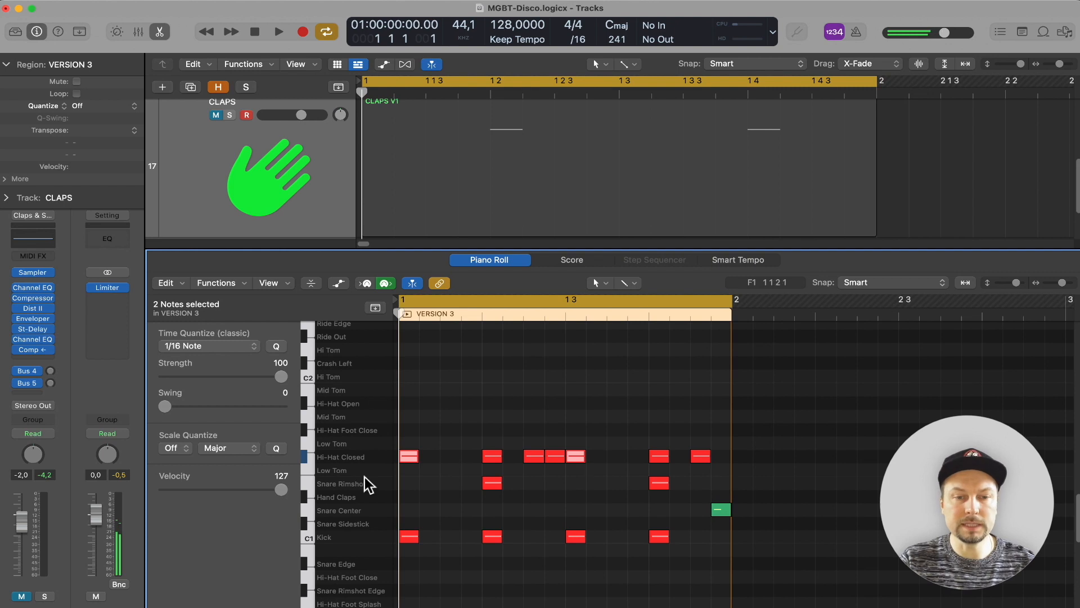
left_click_drag(281, 489, 227, 489)
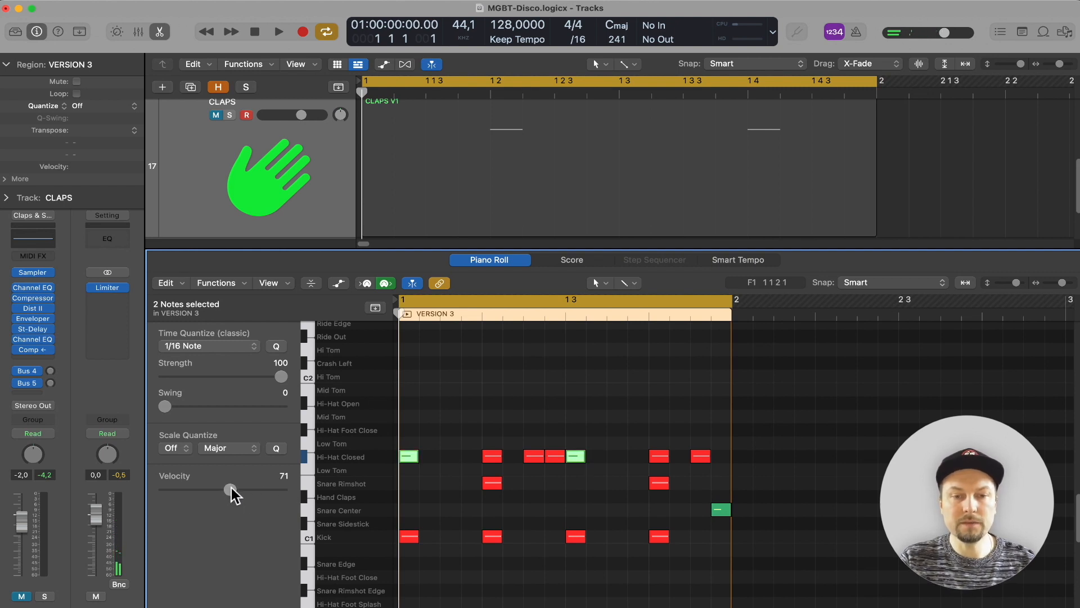
left_click(518, 511)
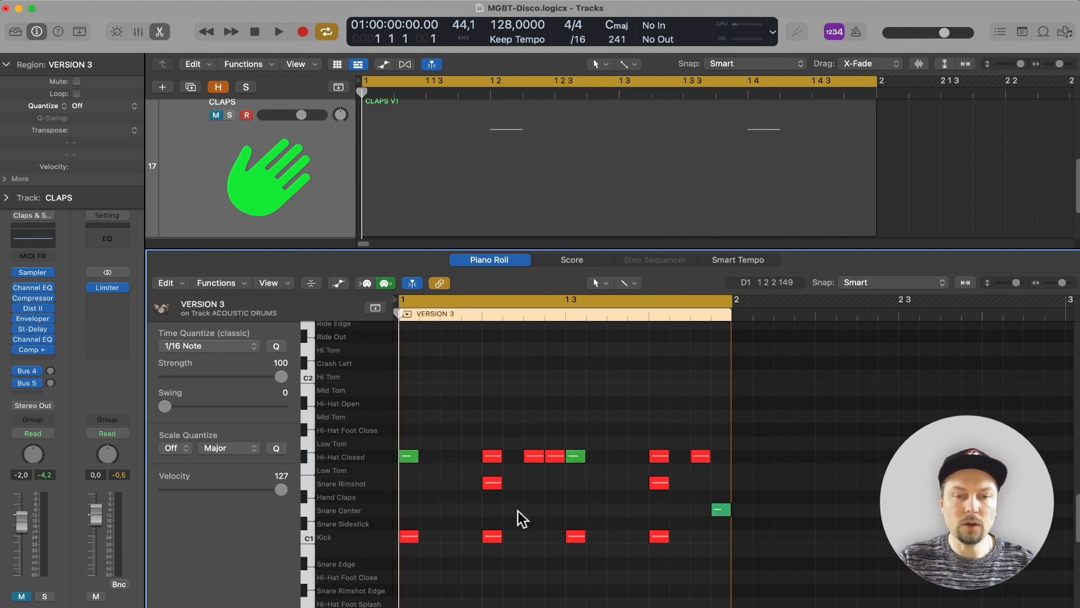
- Add Hi-Hat Open notes on the offbeats of beats 1 and 3, and play VERSION 3 with the Piano Roll closed
left_click(450, 403, "super")
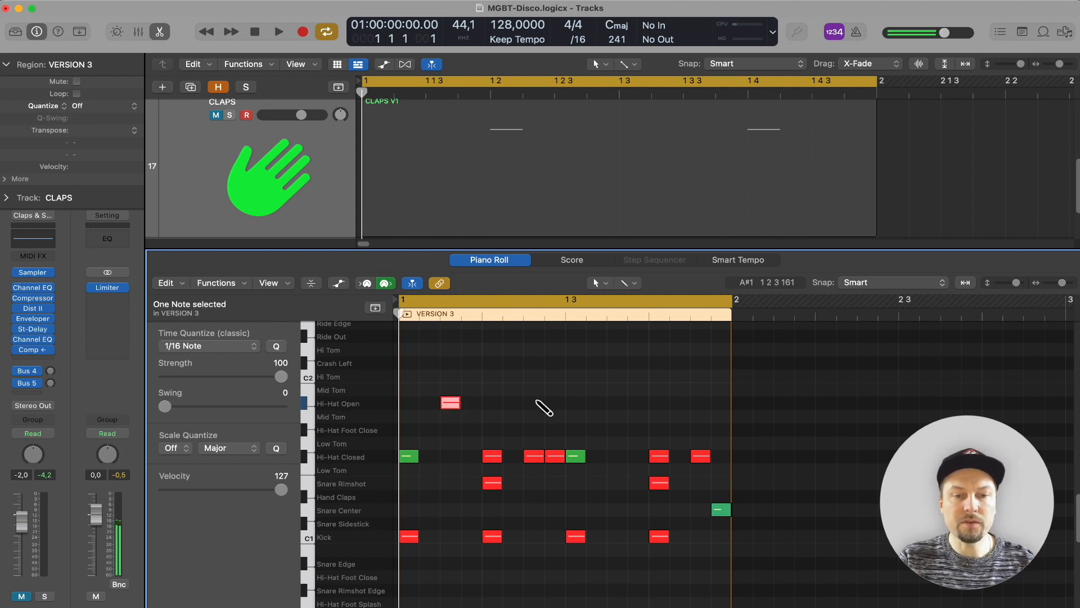
left_click(613, 403, "super")
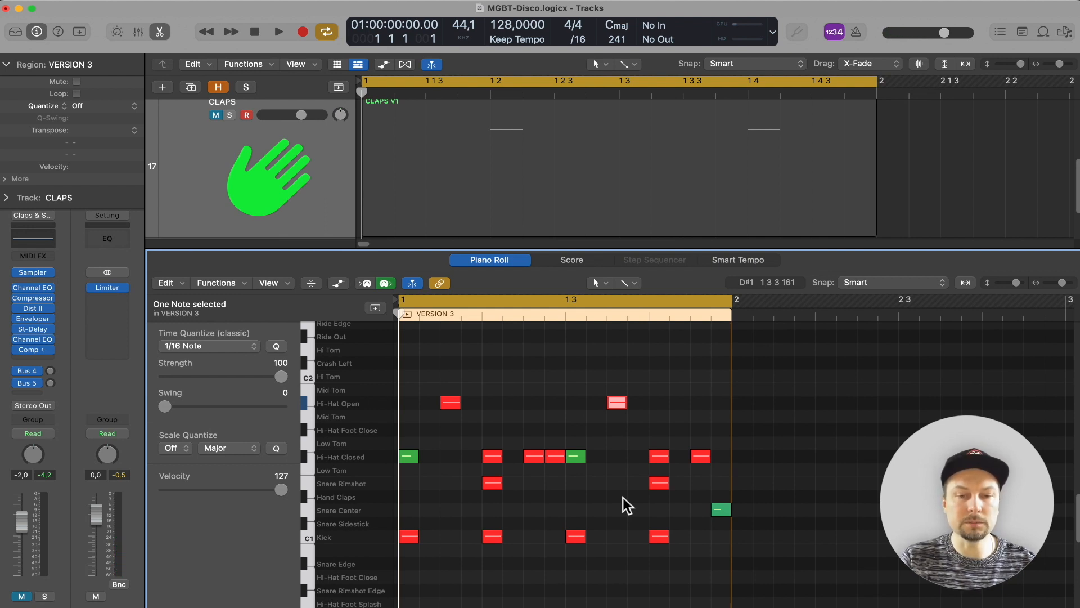
key("e")
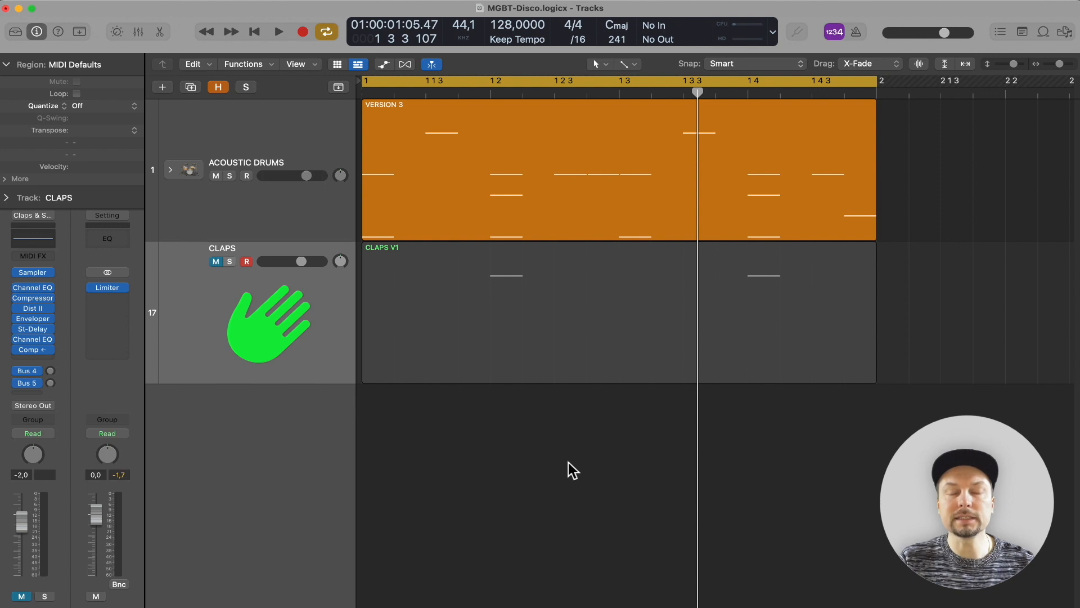
key("space")
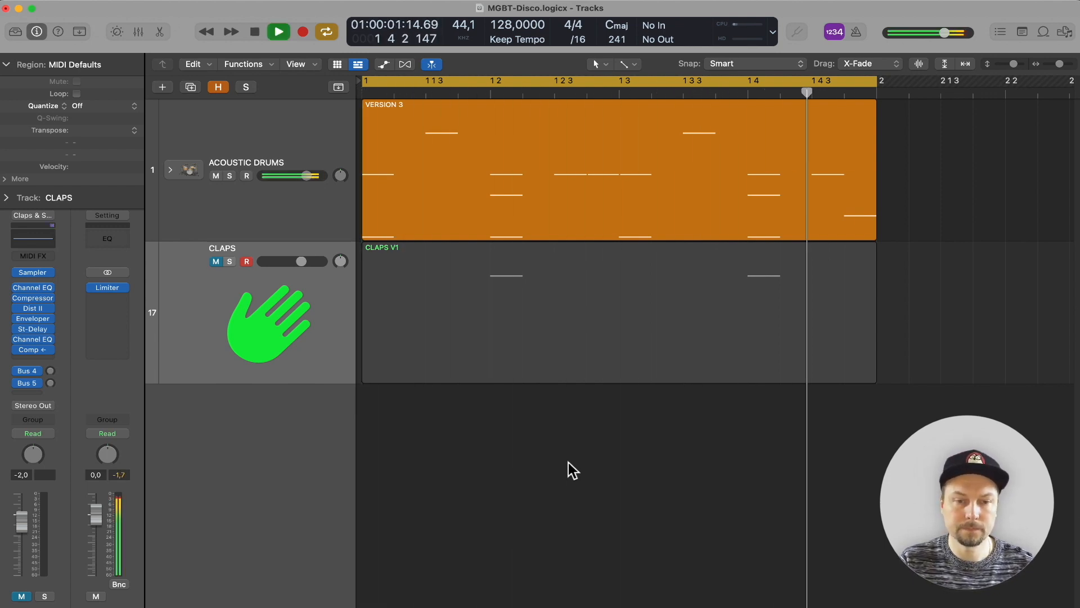
- Unmute the CLAPS track and play VERSION 3 together with the claps
key("ctrl+m")
key("space")
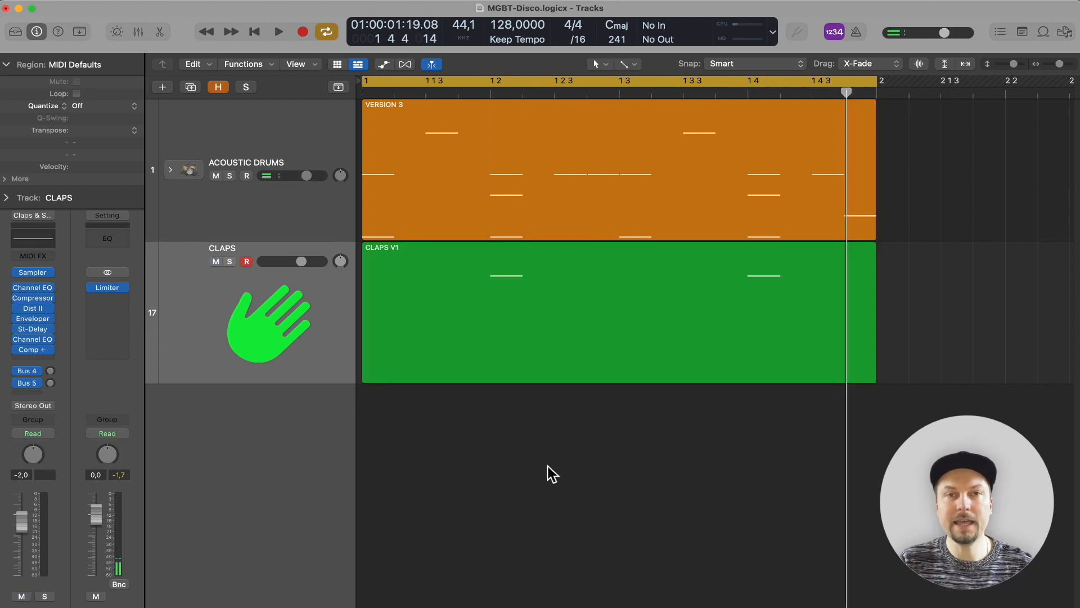
key("space")
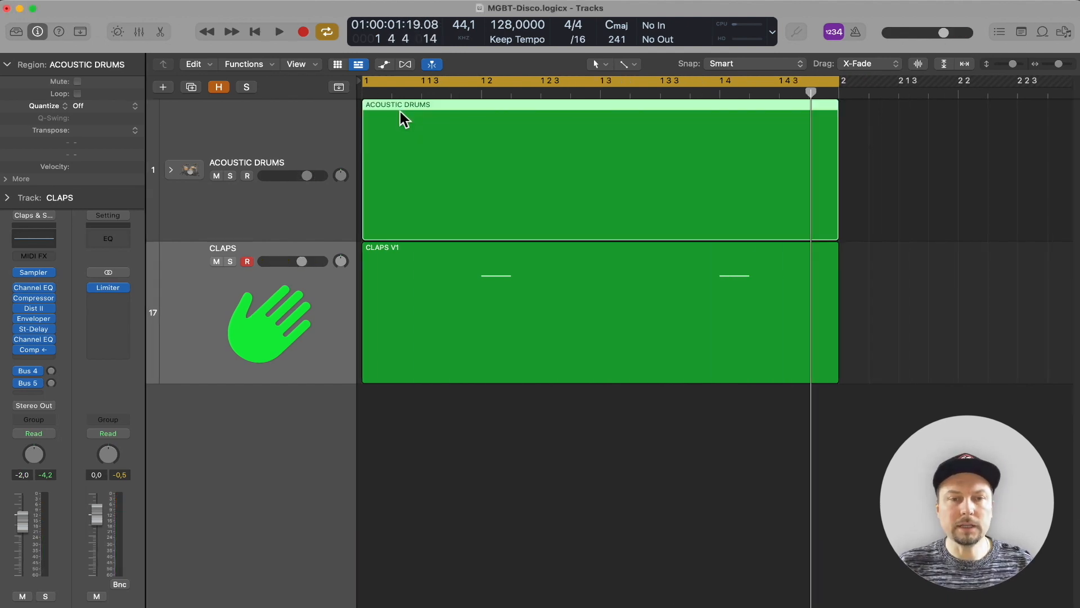
- Rename the empty drum region on the ACOUSTIC DRUMS track as VERSION 4
double_click(400, 111)
type("VERSION 4")
key("Return")
- Add Kick notes on all four beats and Snare Rimshot notes on beats 2 and 4 of VERSION 4
left_click(407, 477, "super")
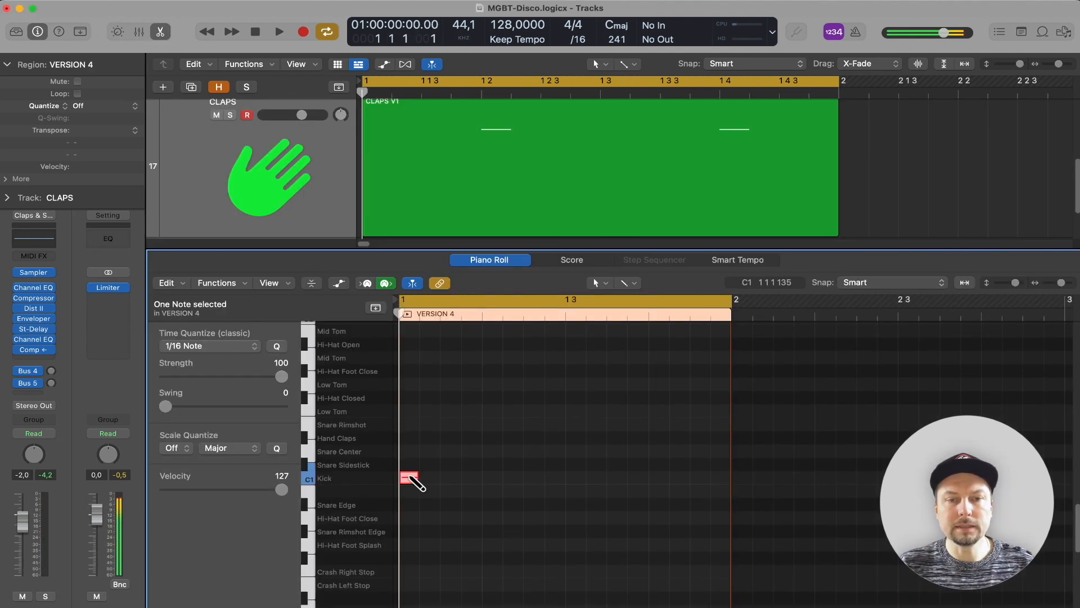
left_click(487, 477, "super")
left_click(569, 477, "super")
left_click(659, 477, "super")
left_click(492, 423, "super")
left_click(658, 424, "super")
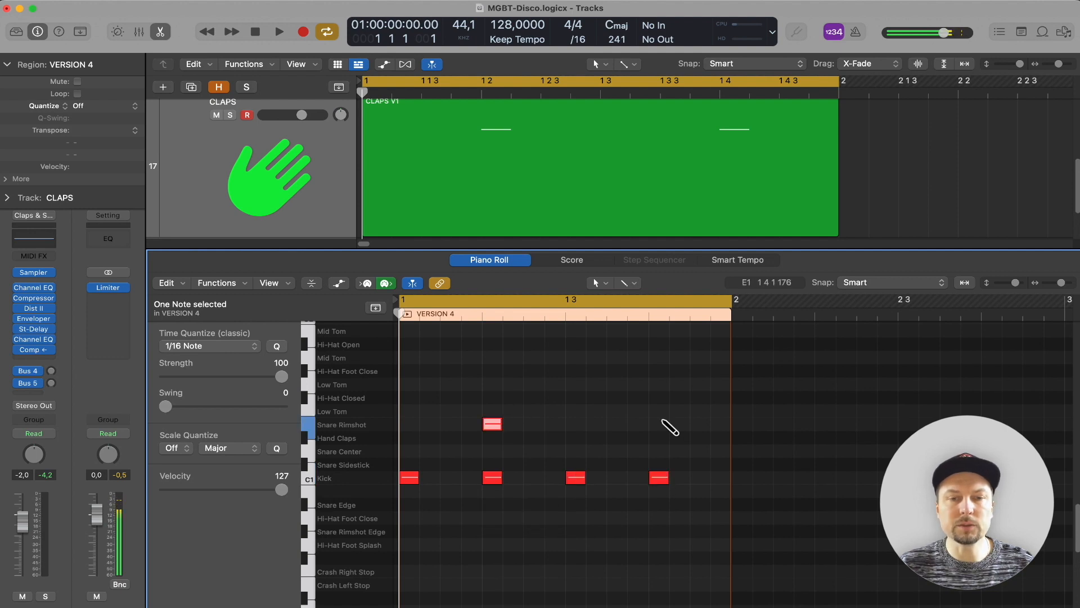
left_click(633, 559)
- Fill the bar with Hi-Hat Closed notes on every sixteenth
left_click(409, 397, "super")
left_click(430, 397, "super")
left_click(450, 398, "super")
left_click_drag(453, 397, 725, 397)
left_click(583, 505)
- Lower the velocity of the closed hi-hat notes on the first two sixteenths of every beat
left_click(411, 397)
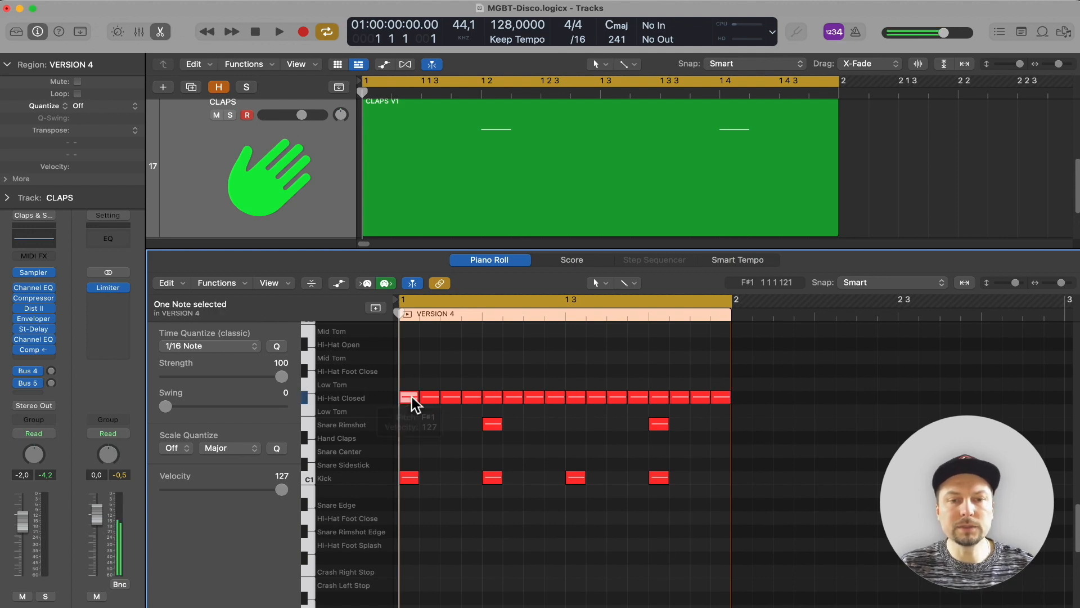
left_click(430, 398, "shift")
left_click(492, 397, "shift")
left_click(516, 397, "shift")
left_click(576, 397, "shift")
left_click(598, 398, "shift")
left_click(659, 397, "shift")
left_click(682, 396, "shift")
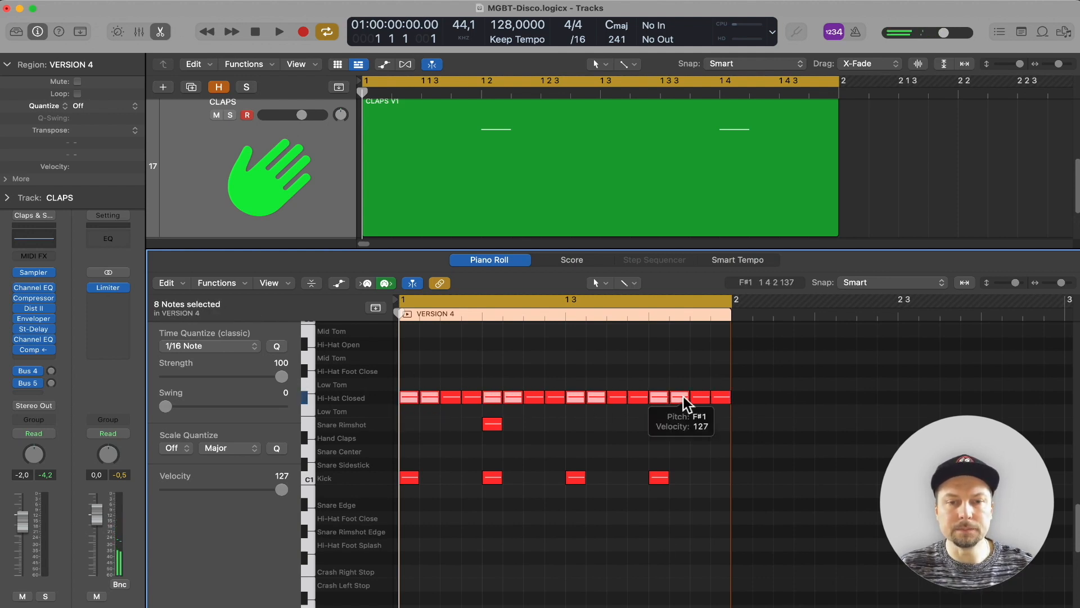
left_click_drag(279, 489, 208, 489)
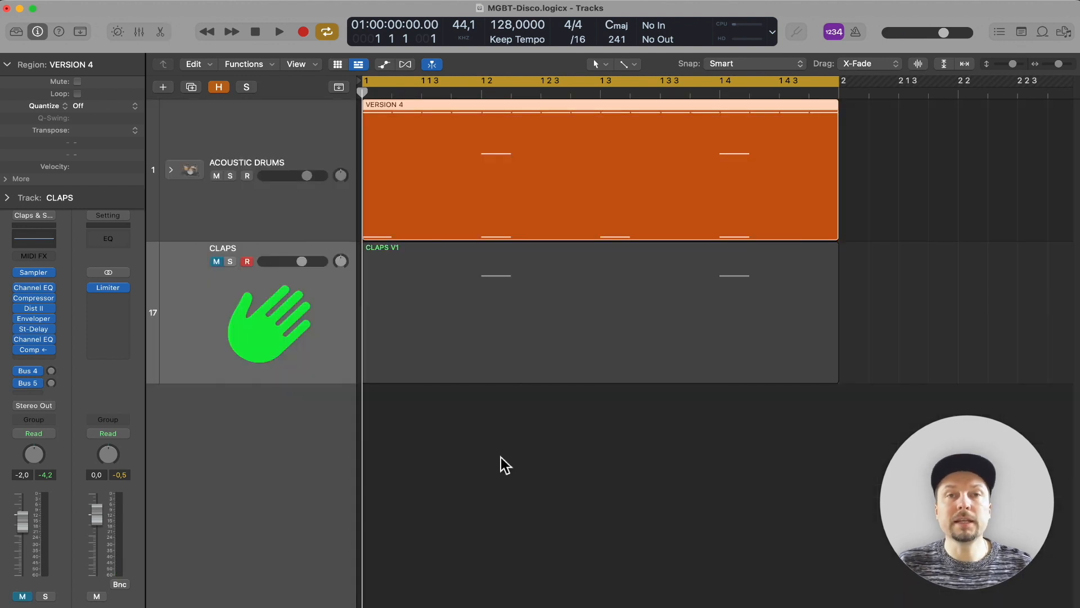
- Play VERSION 4 with the claps muted, and again with the CLAPS track unmuted
left_click(500, 457)
key("space")
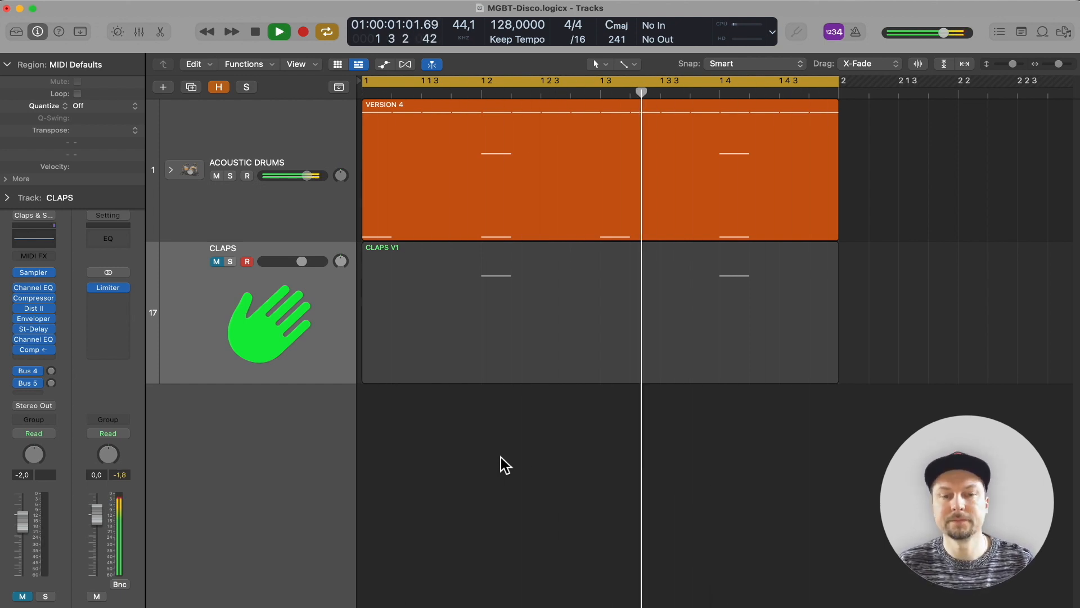
left_click(216, 262)
key("space")
key("space")
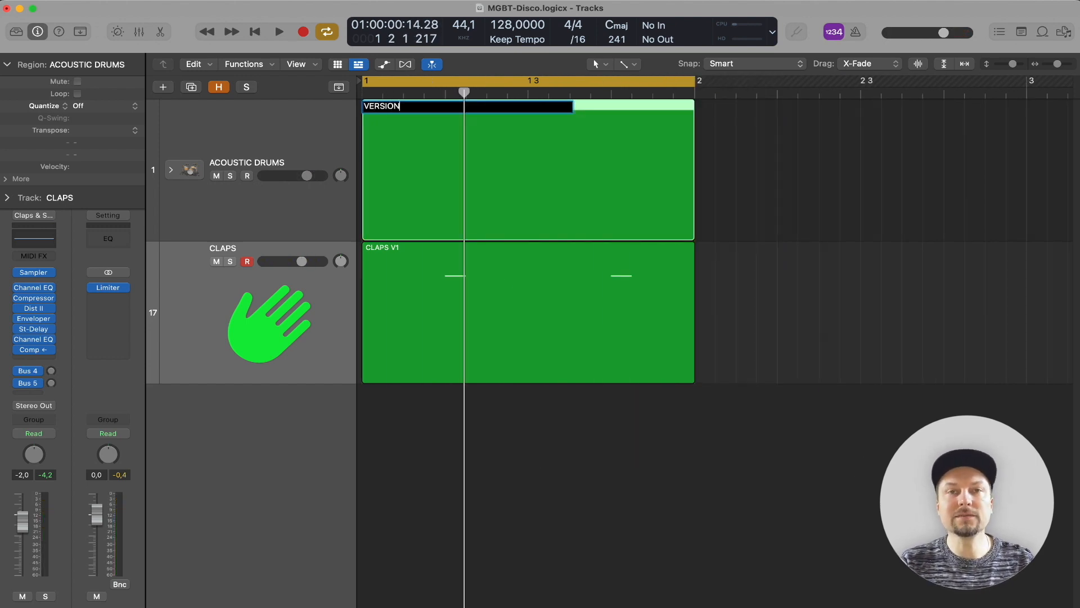
- Name the new drum region VERSION 5 and open it in the Piano Roll
type("5")
key("Return")
key("p")
- Add Kick notes on all four beats and Snare Rimshot notes on beats 2 and 4 of VERSION 5
left_click(409, 494)
left_click(492, 495)
left_click(575, 494)
left_click(659, 494)
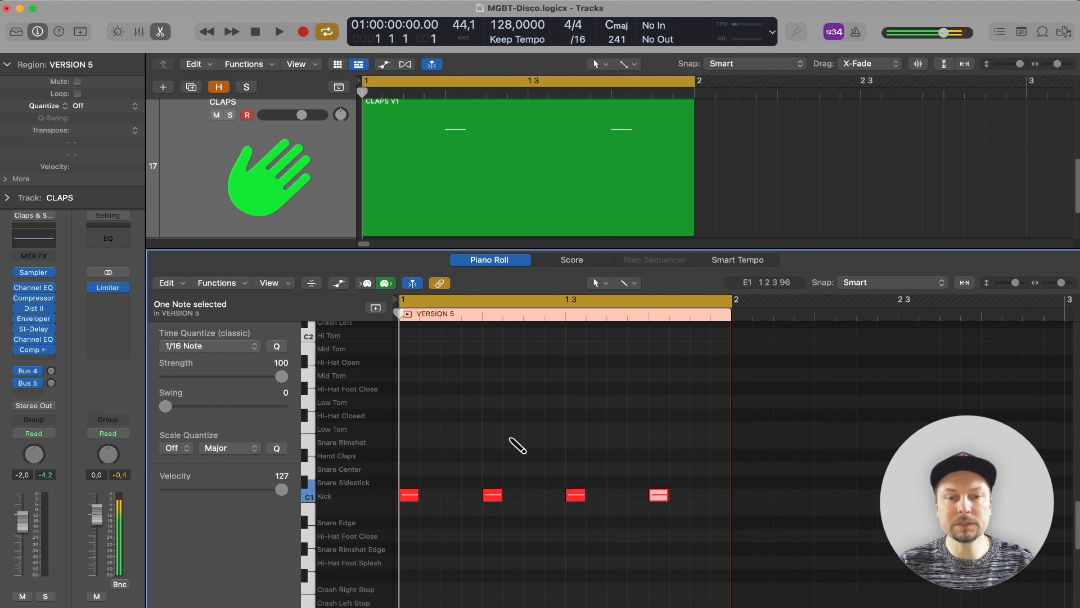
left_click(493, 442)
left_click(659, 443)
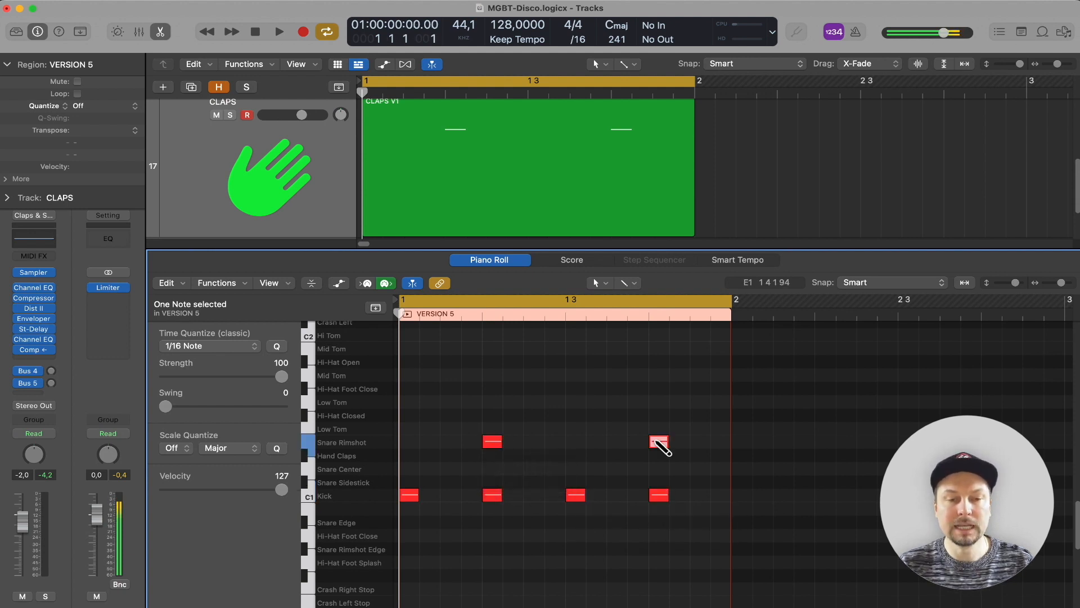
- Add Hi-Hat Closed notes on all four beats of VERSION 5
left_click(409, 416)
left_click(492, 415)
left_click(576, 415)
left_click(659, 415)
key("super+shift+a")
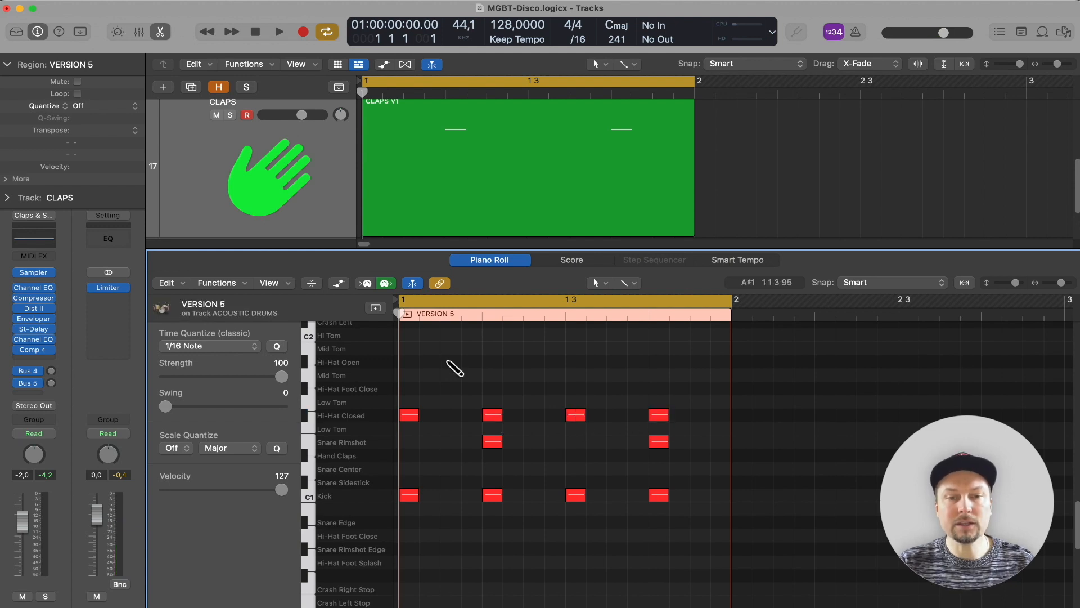
- Add Hi-Hat Open notes on the offbeats of all four beats, and play VERSION 5 without the claps
left_click(451, 361)
left_click(533, 361)
left_click(617, 361)
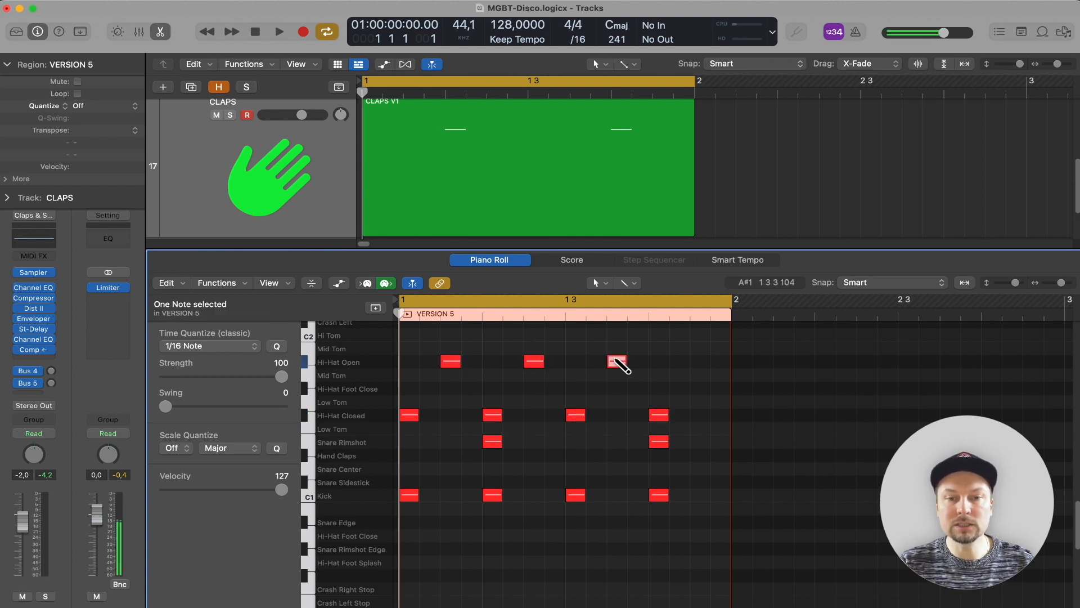
left_click(700, 362)
key("super+shift+a")
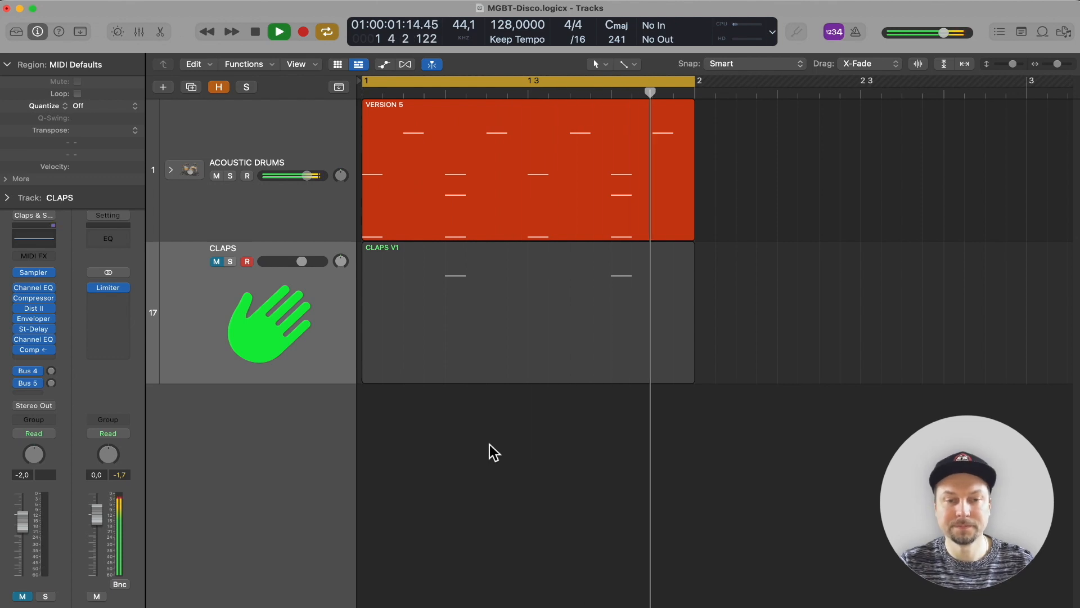
key("space")
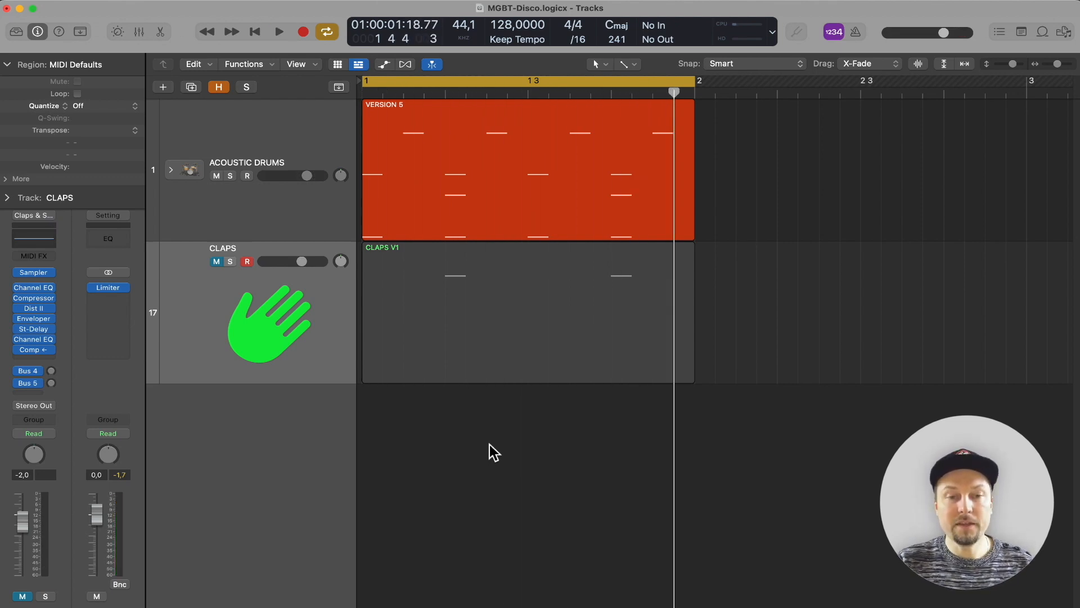
- Extend the pattern to two bars by duplicating both regions into bar 2, joining the claps regions and lengthening the cycle range
key("super+a")
left_click_drag(441, 157, 765, 141)
left_click_drag(771, 407, 649, 337)
key("super+j")
left_click_drag(695, 82, 1024, 112)
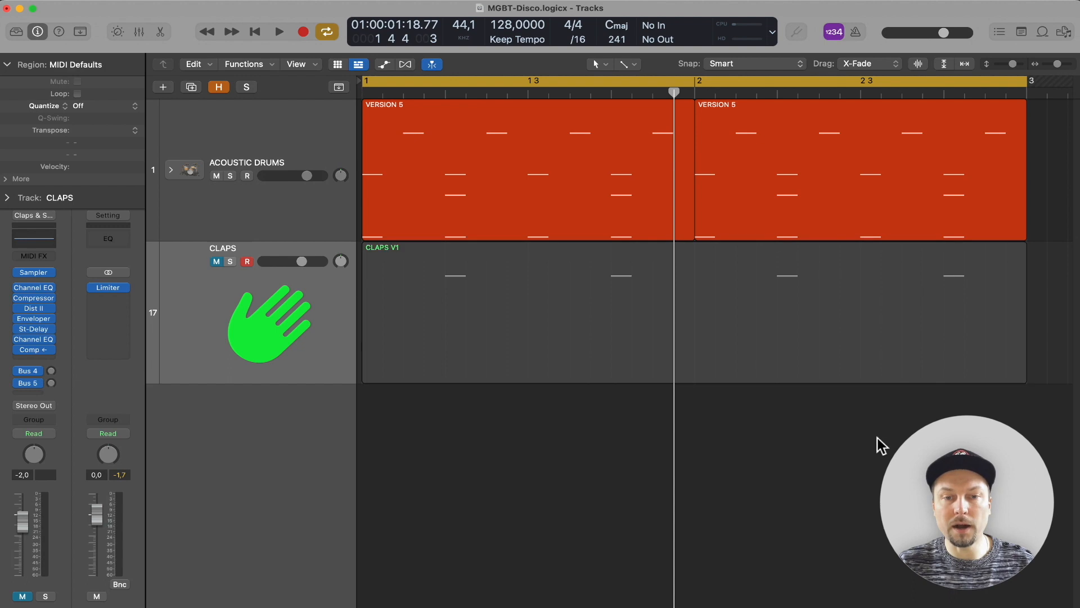
- Add a clap on the offbeat of beat 3 in bar 2, and play the two bars with the CLAPS track unmuted
left_click(878, 440)
key("p")
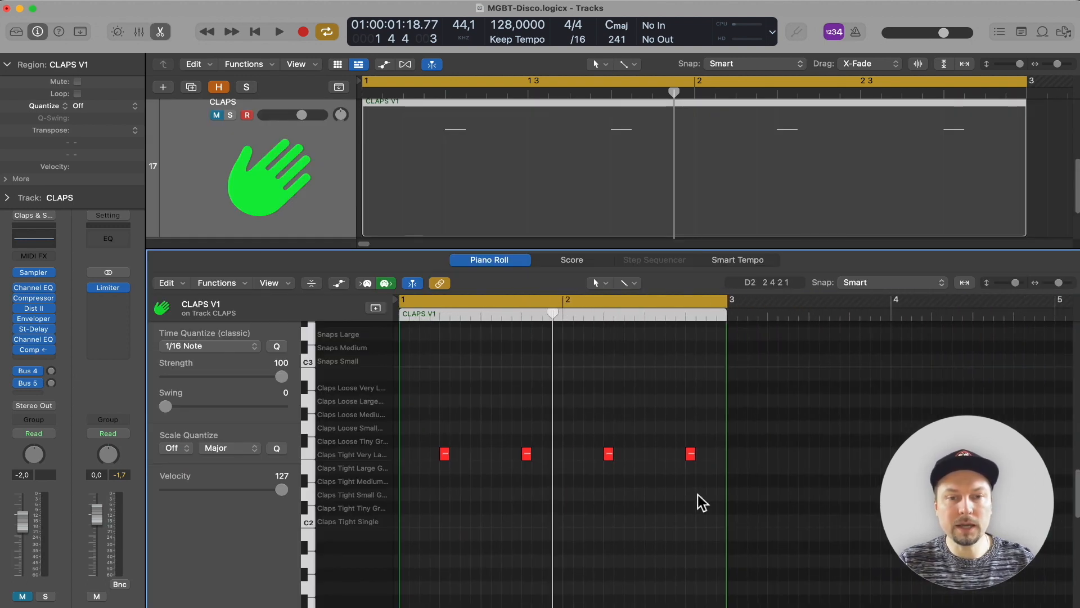
left_click(670, 454, "super")
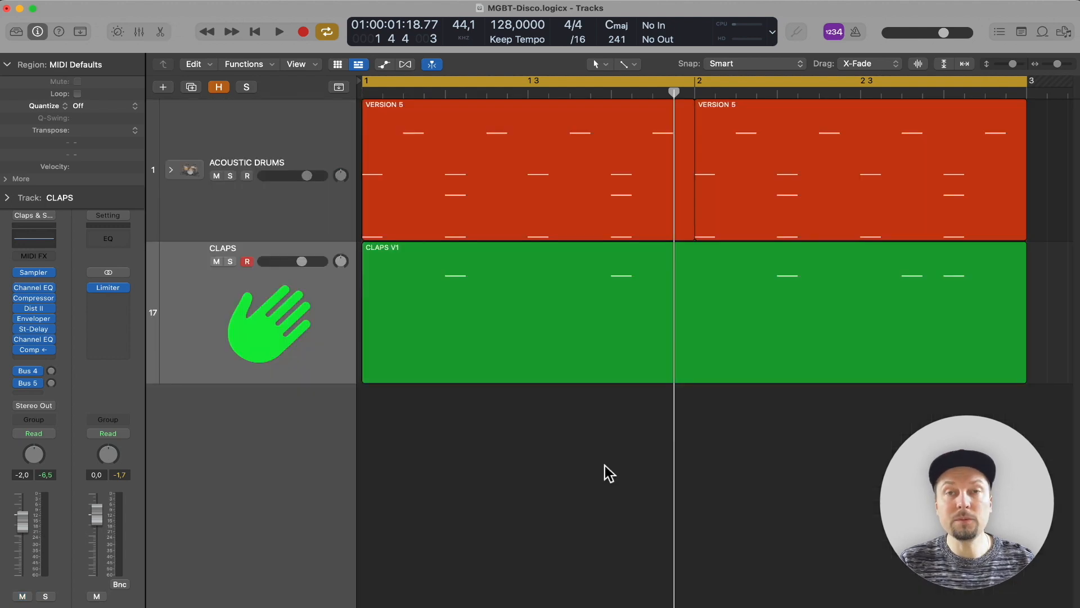
key("space")
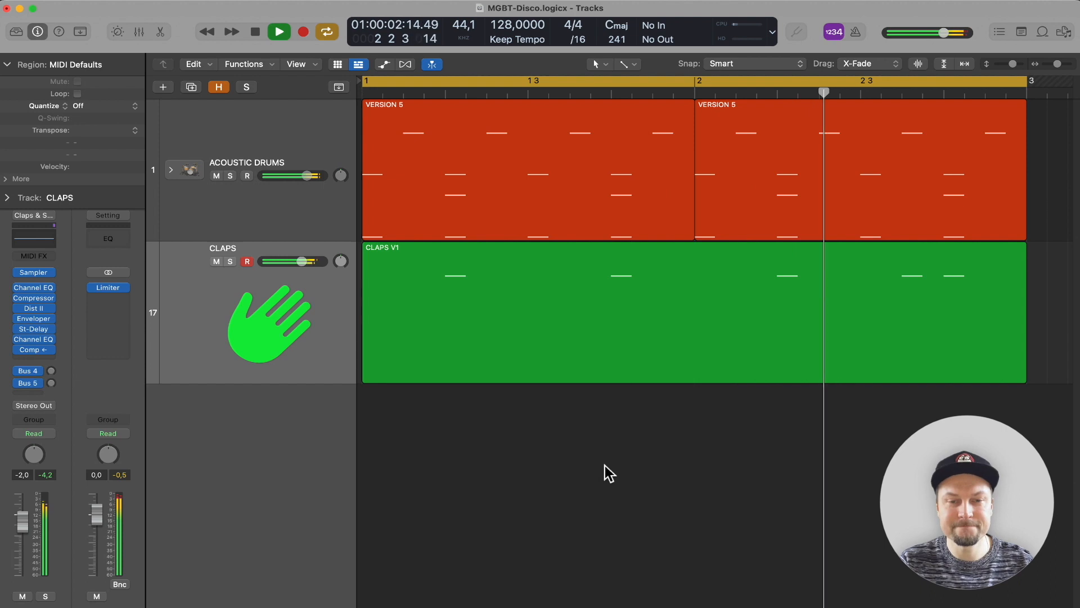
key("space")
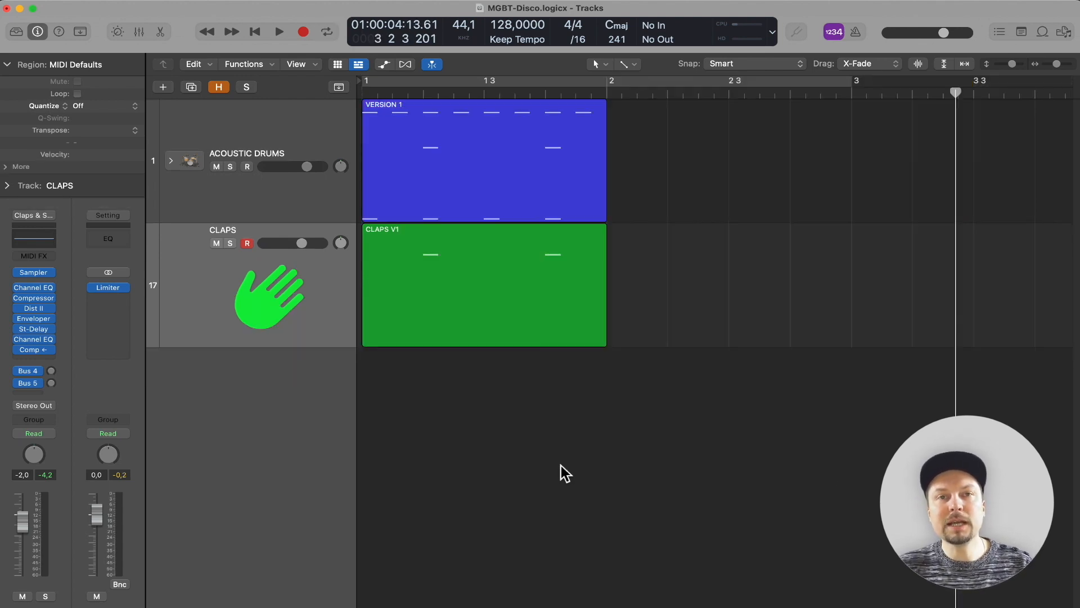
- Duplicate the VERSION 1 drum region and its claps region into bar 2
left_click_drag(561, 464, 497, 151)
left_click_drag(446, 158, 690, 160)
left_click(687, 383)
- Rename the copied VERSION 1 region in bar 2 as FILL 1 and open it in the Piano Roll
left_click(669, 153)
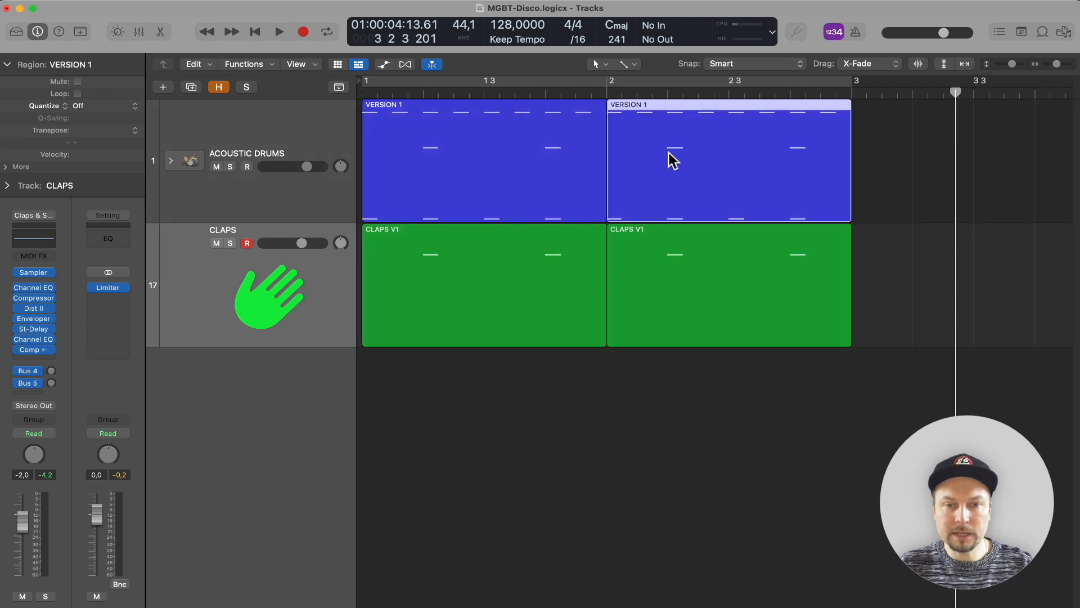
key("shift+n")
type("FILL 1")
key("Return")
double_click(711, 176)
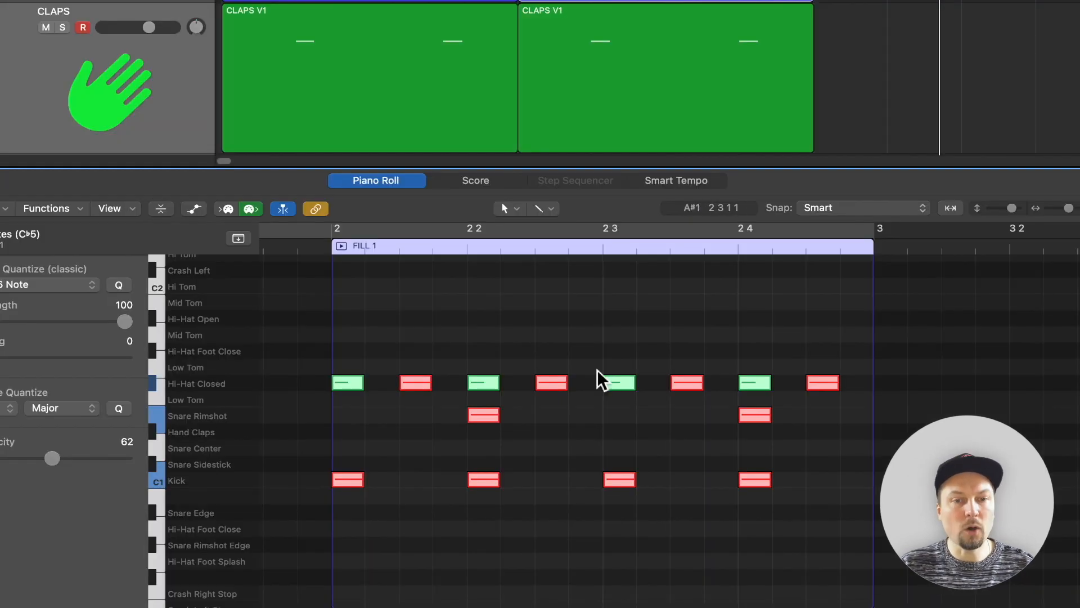
- Add Snare Rimshot notes at velocity 127 on beat 2's last sixteenth, beat 3's offbeat and beat 4's last two sixteenths
left_click(569, 432)
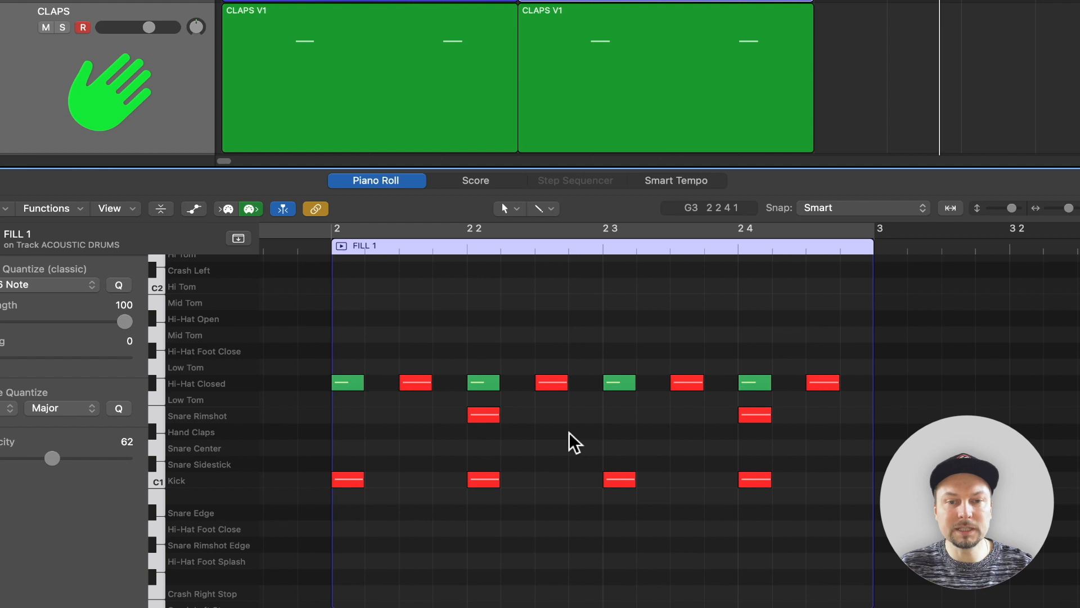
left_click_drag(52, 457, 400, 486)
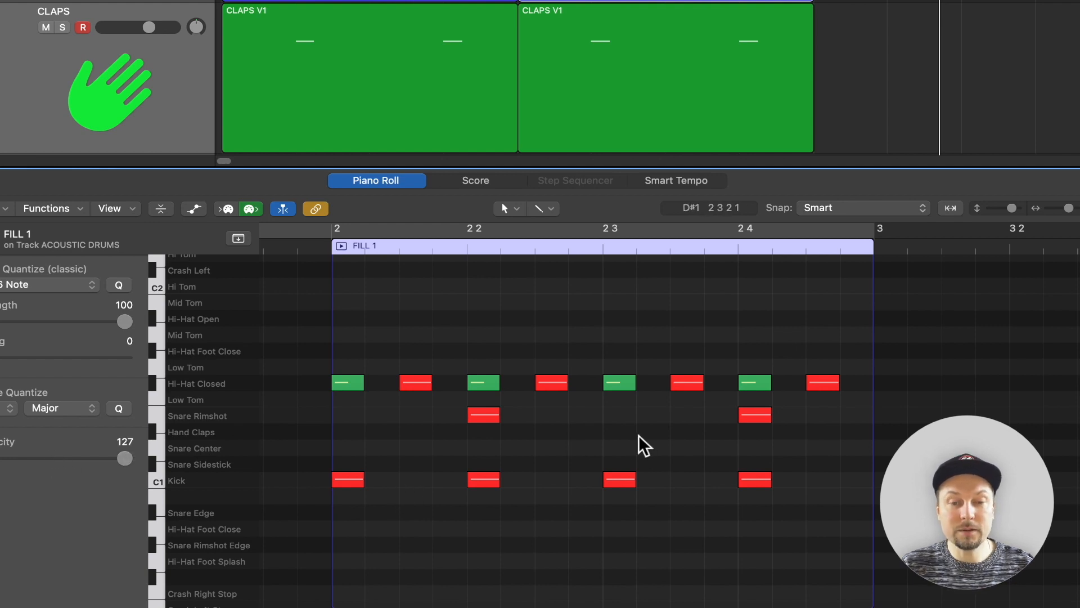
left_click(586, 415, "super")
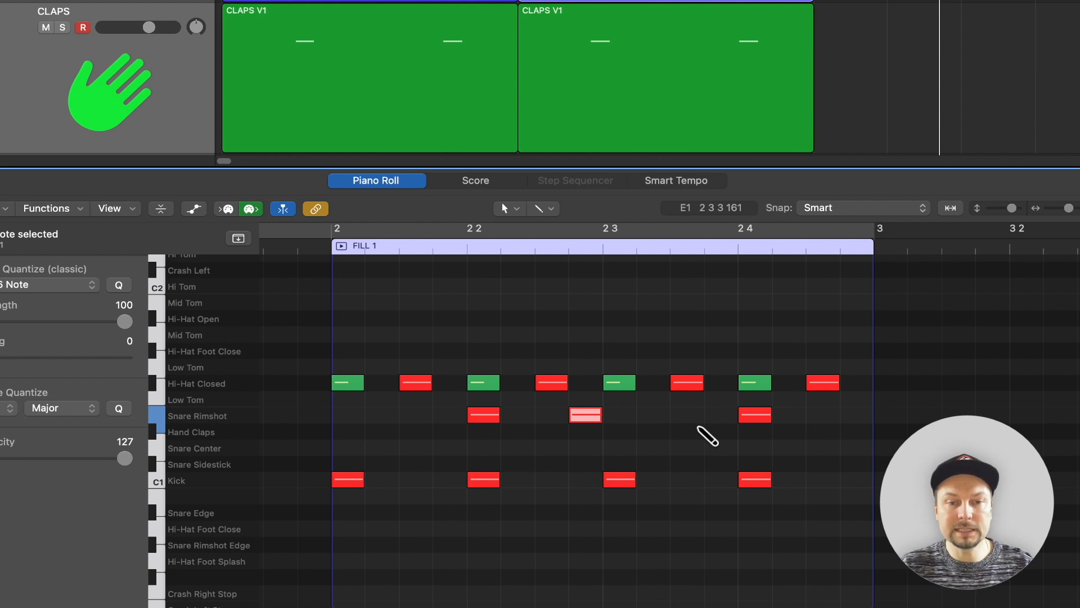
left_click(687, 416, "super")
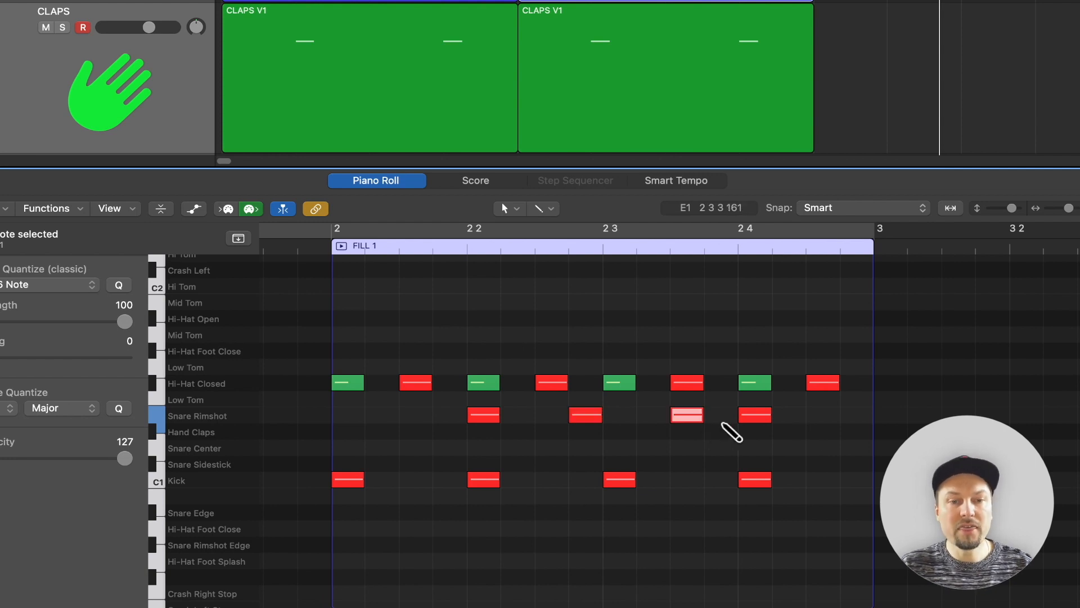
left_click(822, 415, "super")
left_click(856, 414, "super")
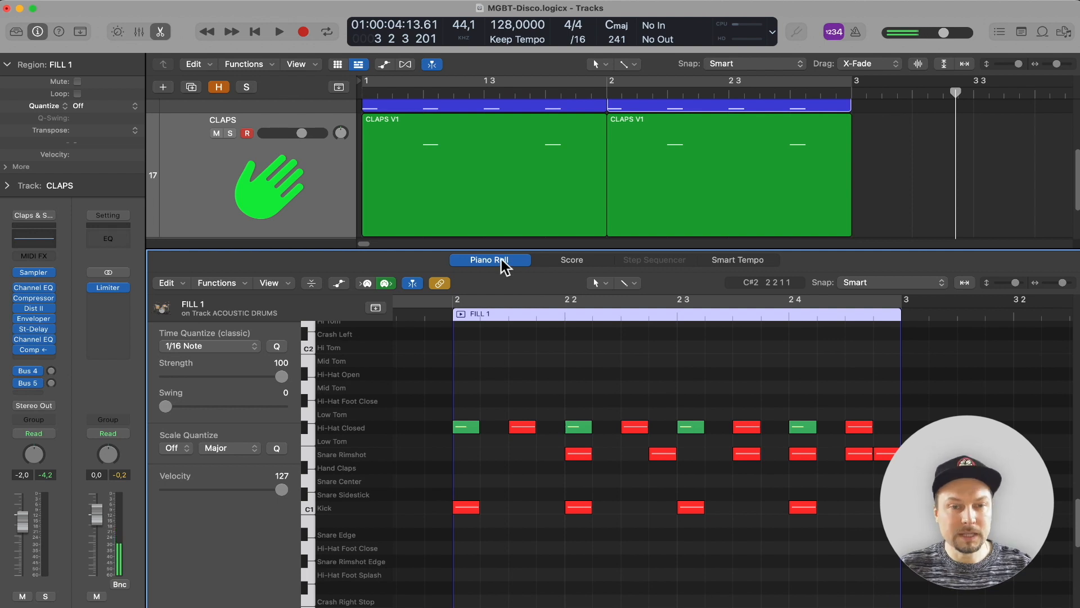
- Close the Piano Roll and play VERSION 1 and FILL 1 from the beginning
left_click(501, 260)
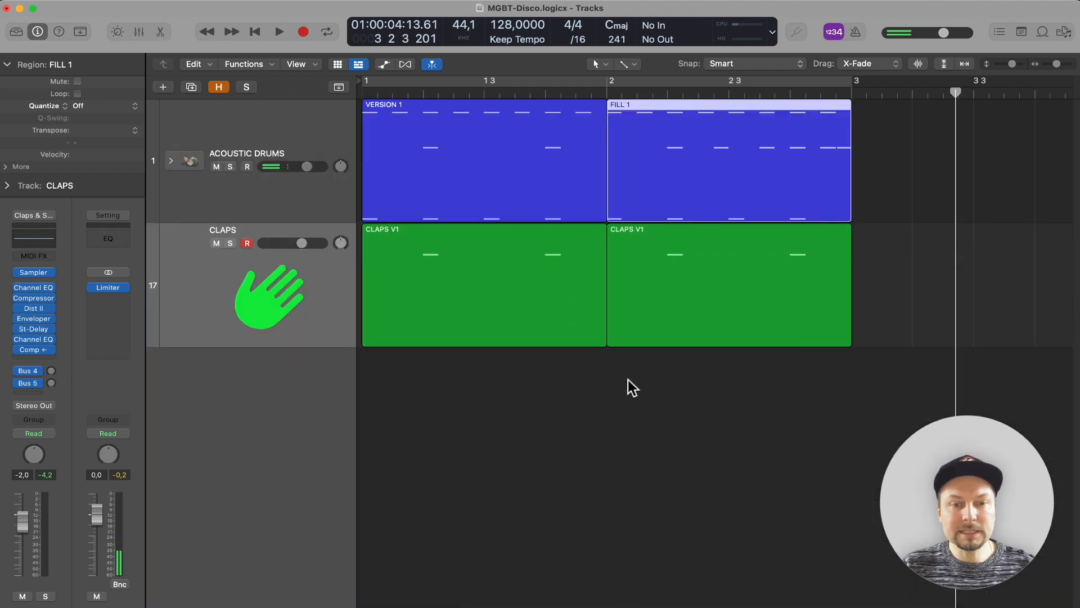
left_click(628, 380)
key("Return")
key("space")
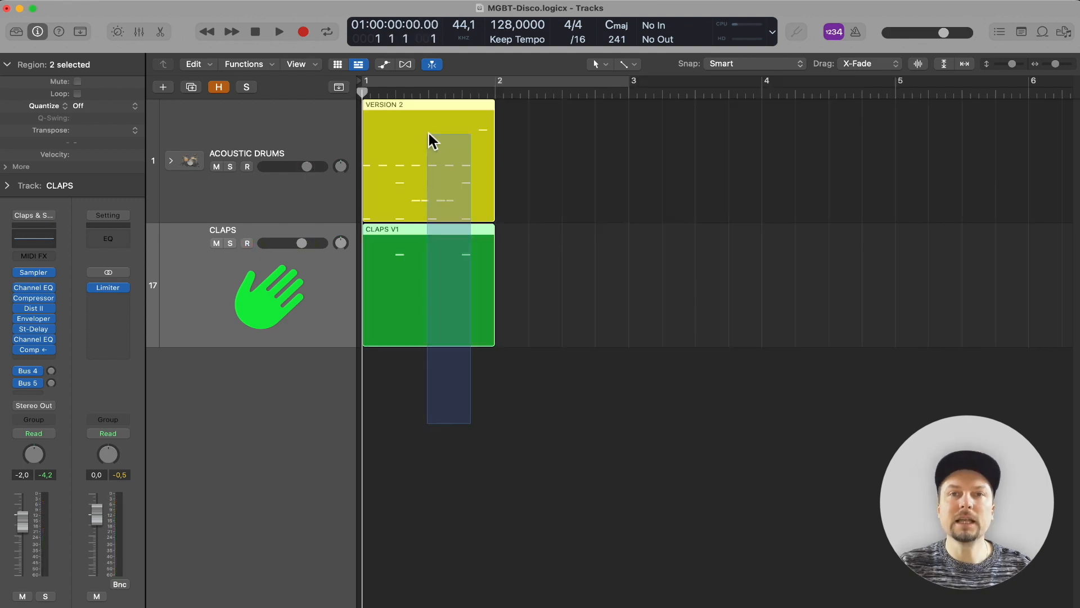
- Duplicate the VERSION 2 drum region and its claps into bar 2, and name the drum copy FIILL 2
left_click_drag(429, 137, 562, 152)
key("shift+n")
type("FILL 2")
key("Return")
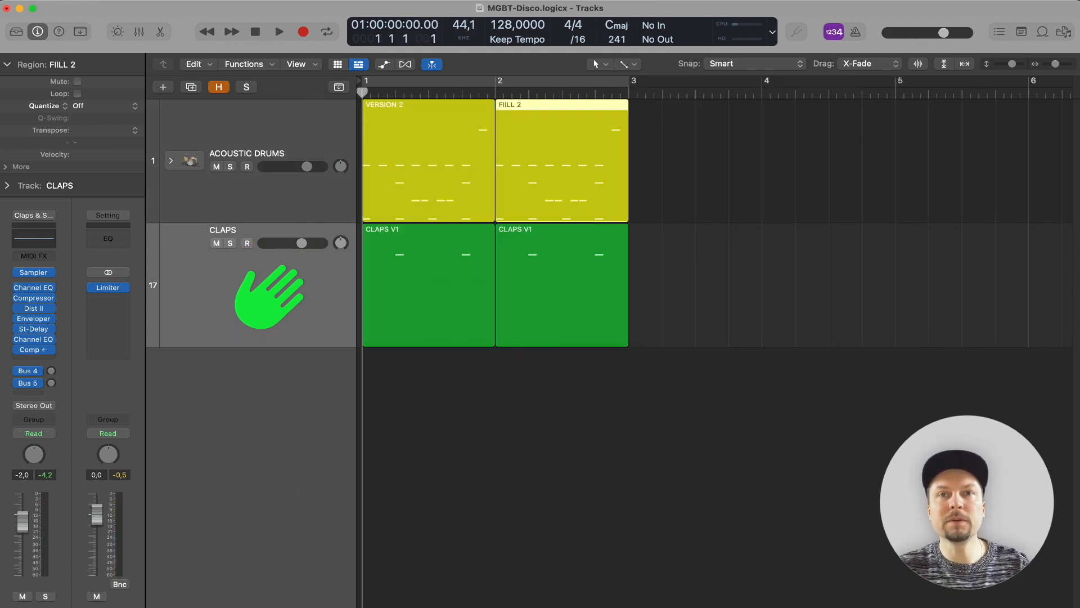
- Replace the open hi-hat in FIILL 2 with Snare Rimshot notes on the last two sixteenths of beat 4, and play both bars
key("p")
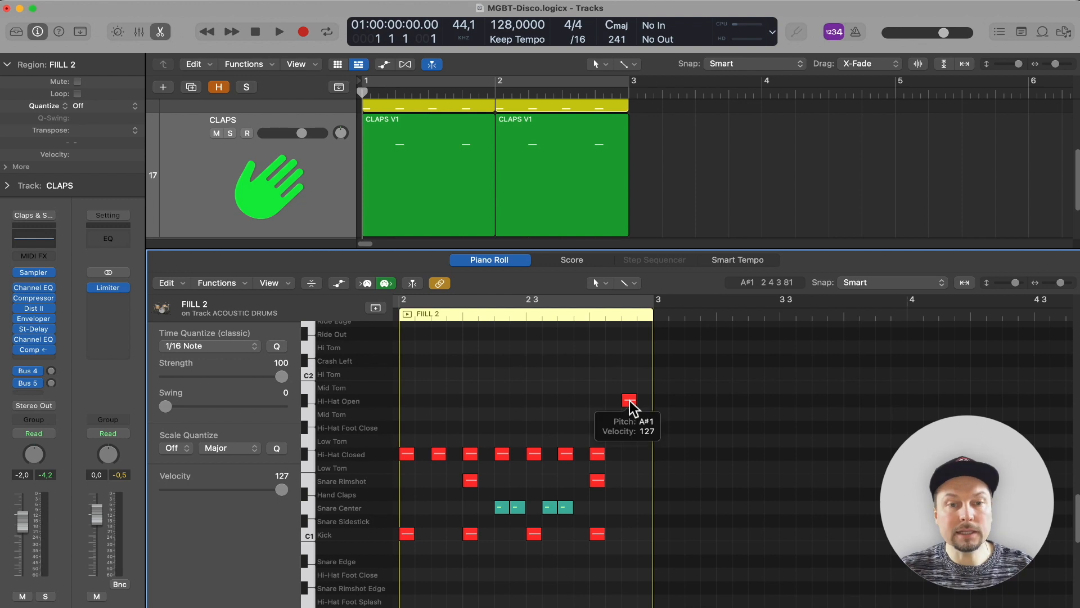
key("Delete")
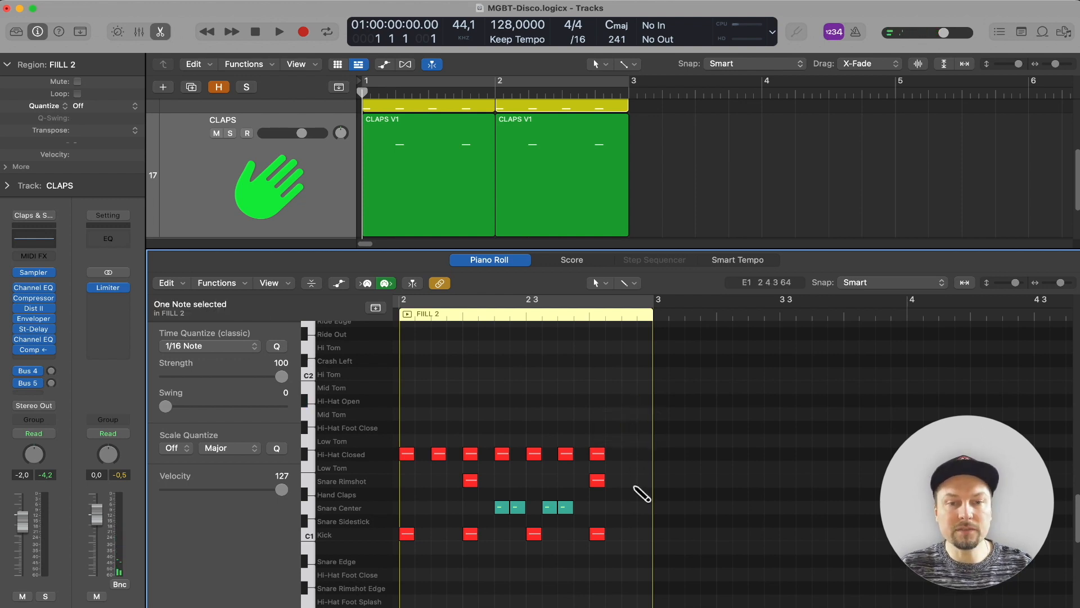
left_click(634, 486, "super")
left_click(648, 484, "super")
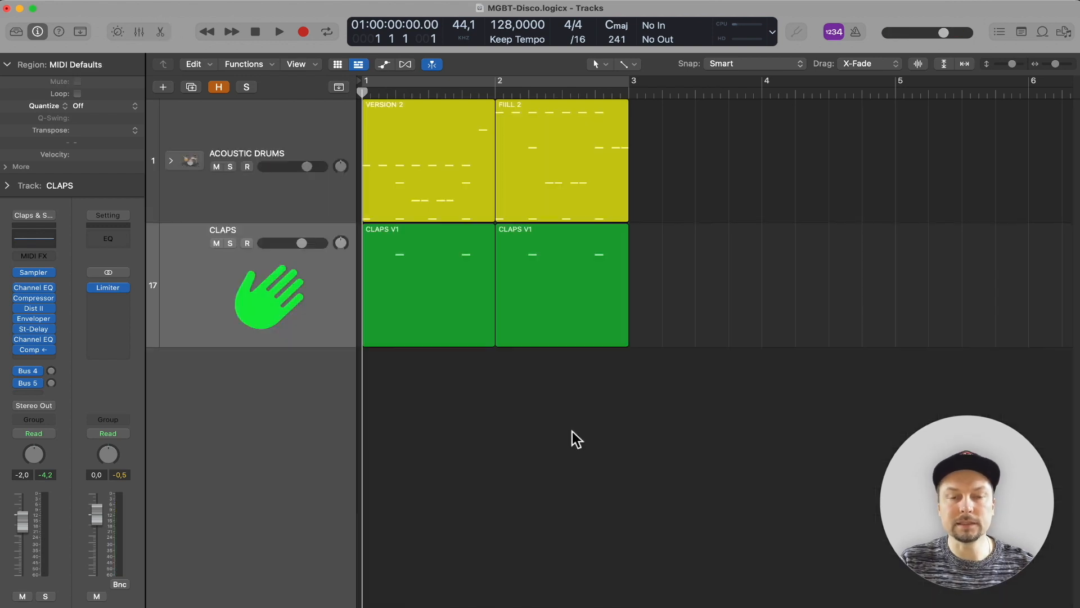
key("space")
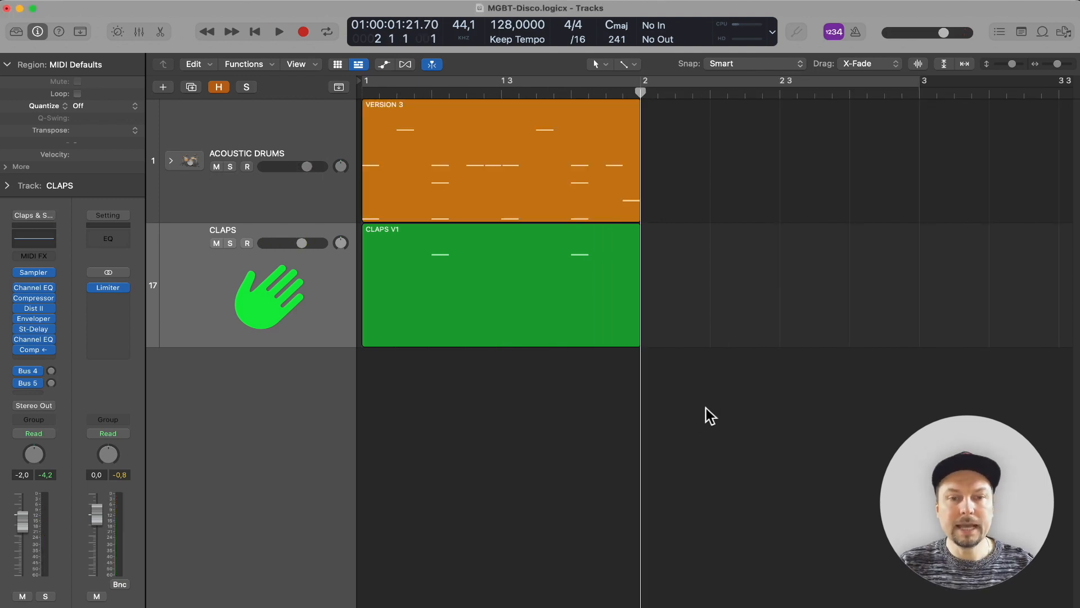
- Duplicate the VERSION 3 drum region and its claps region into bar 2
left_click_drag(706, 407, 744, 153)
left_click_drag(744, 153, 743, 154, "alt")
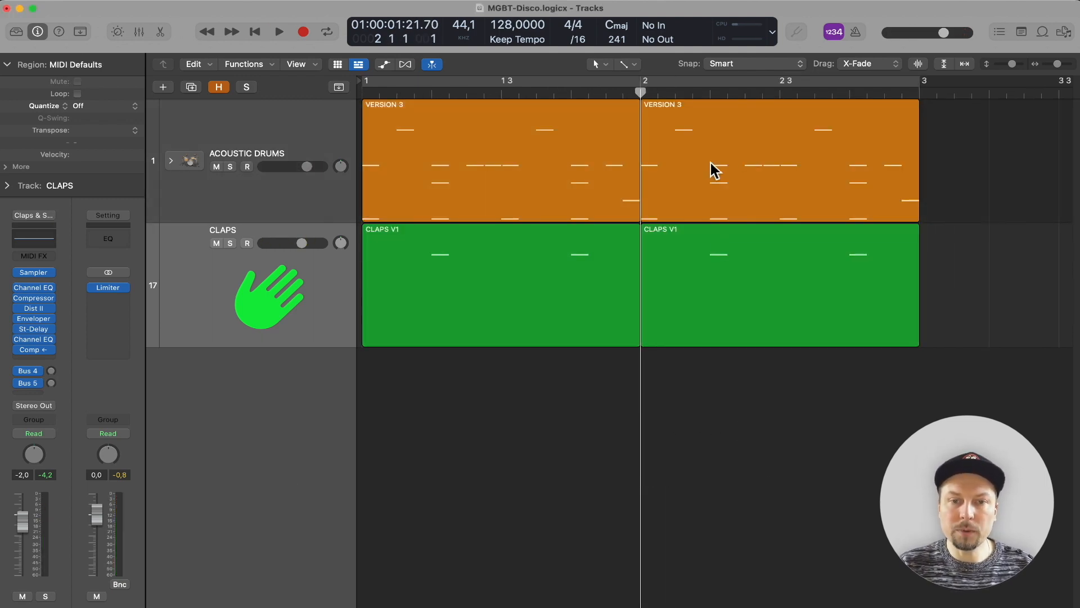
- Rename the VERSION 3 drum region in bar 2 as FILL 3
left_click(710, 162)
key("shift+n")
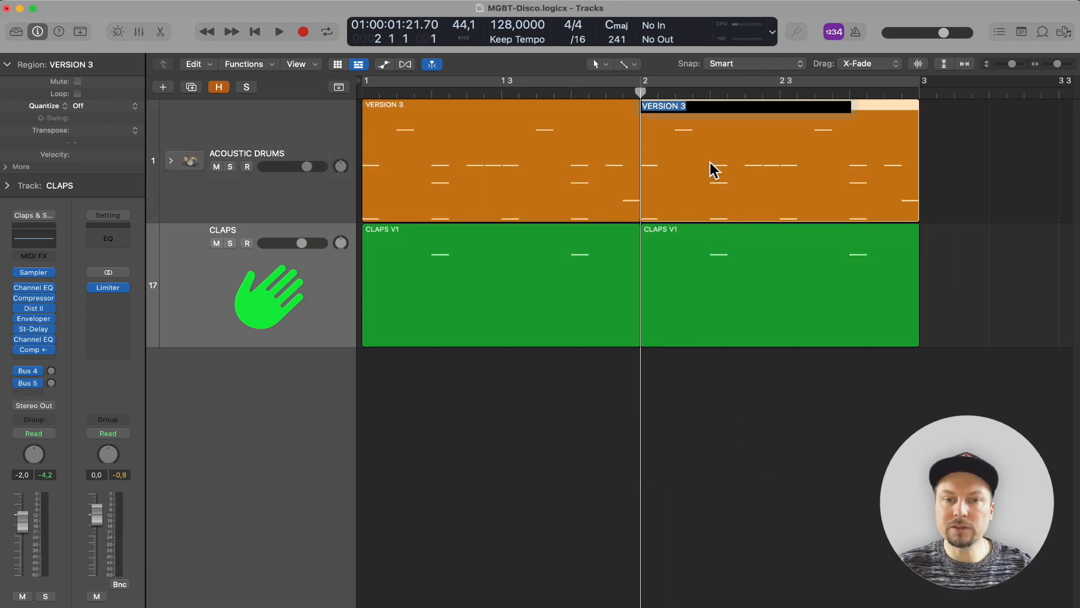
type("FILL 3")
key("Return")
- Open FILL 3 in the Piano Roll and delete its hi-hat notes after beat 3 and the final Snare Center note
key("e")
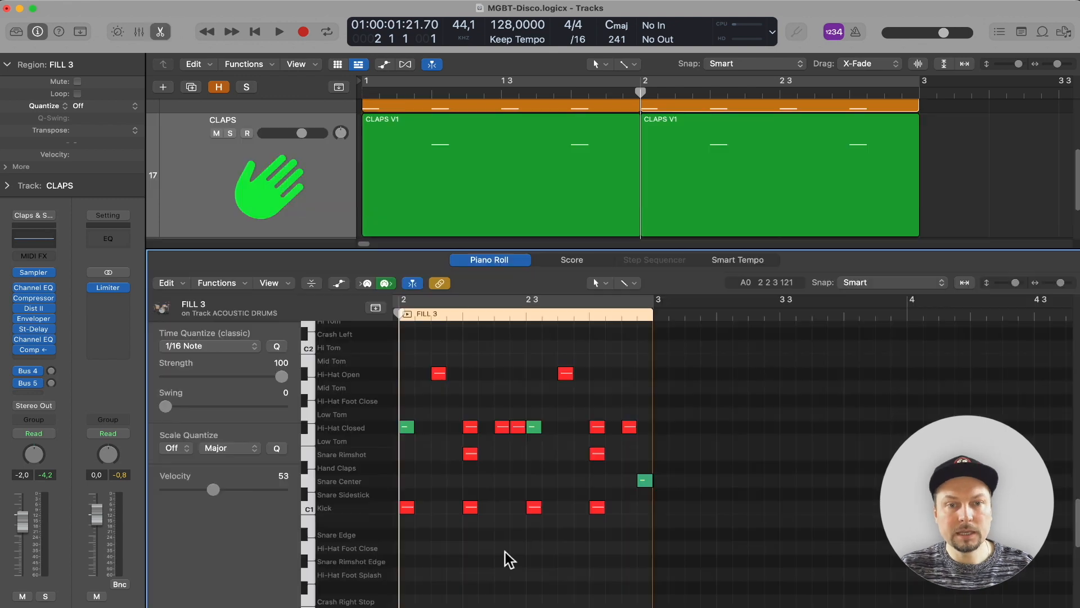
left_click_drag(538, 394, 639, 434)
key("Delete")
key("Delete")
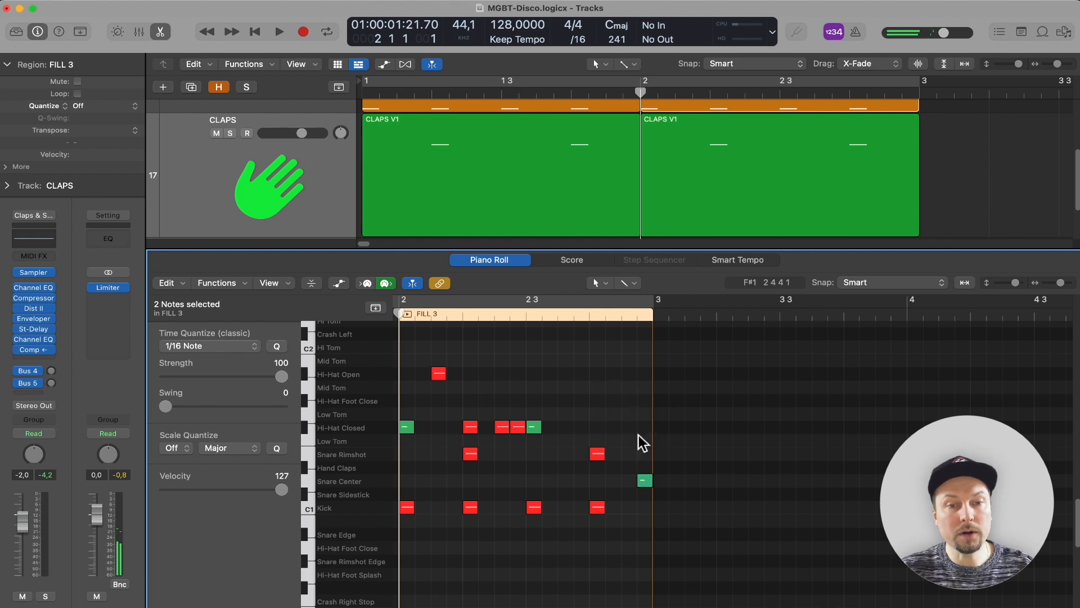
left_click(645, 479)
key("Delete")
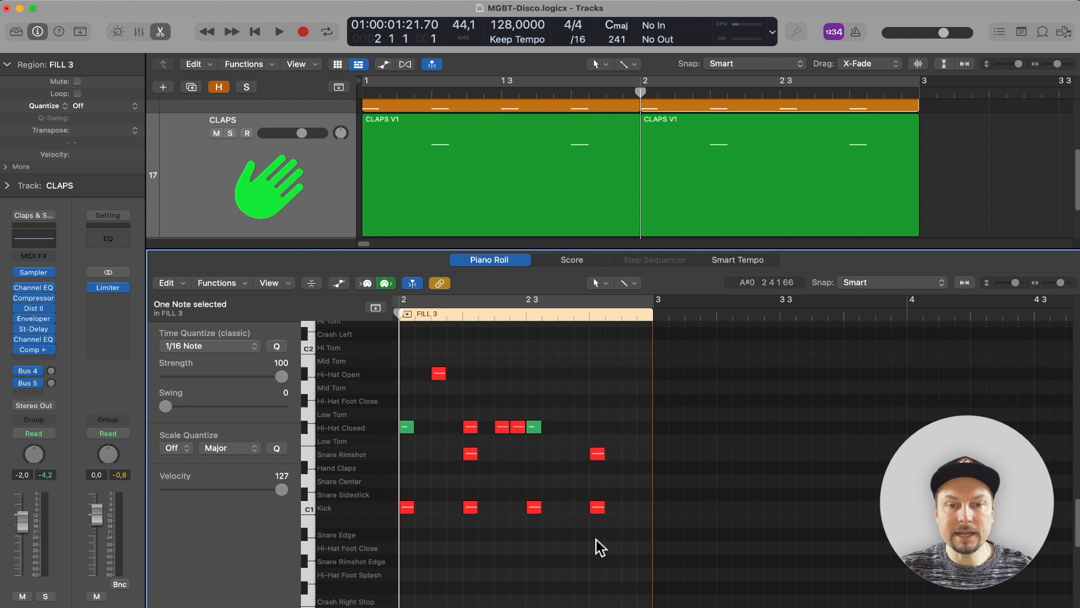
- Add Snare Rimshot notes to FILL 3 on beat 3's third sixteenth and beat 4's last three sixteenths, and play both bars
left_click(573, 460, "super")
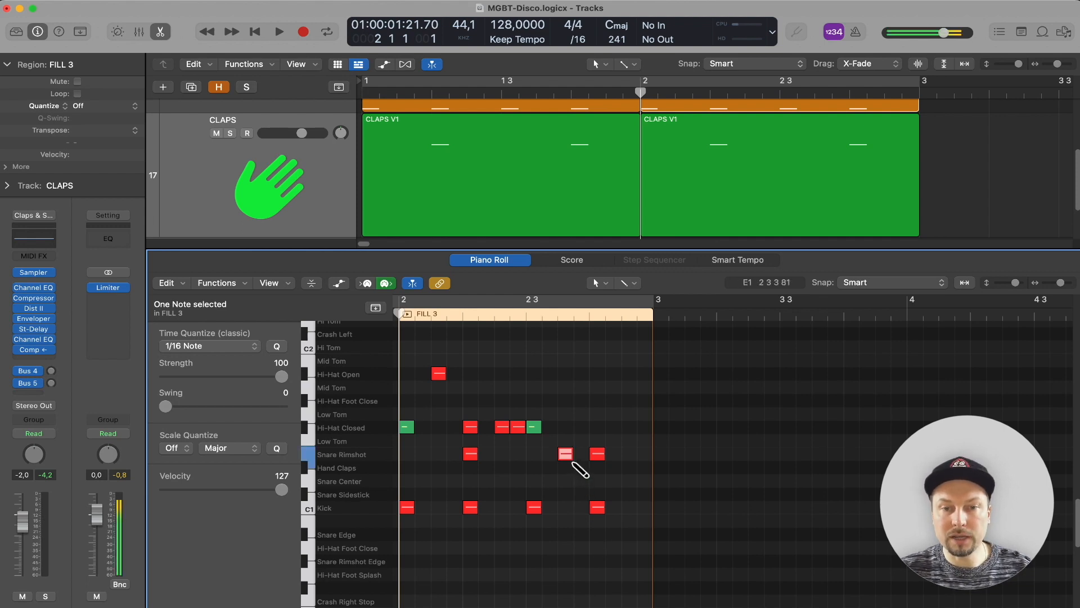
left_click(621, 461, "super")
left_click(638, 460, "super")
left_click(653, 460, "super")
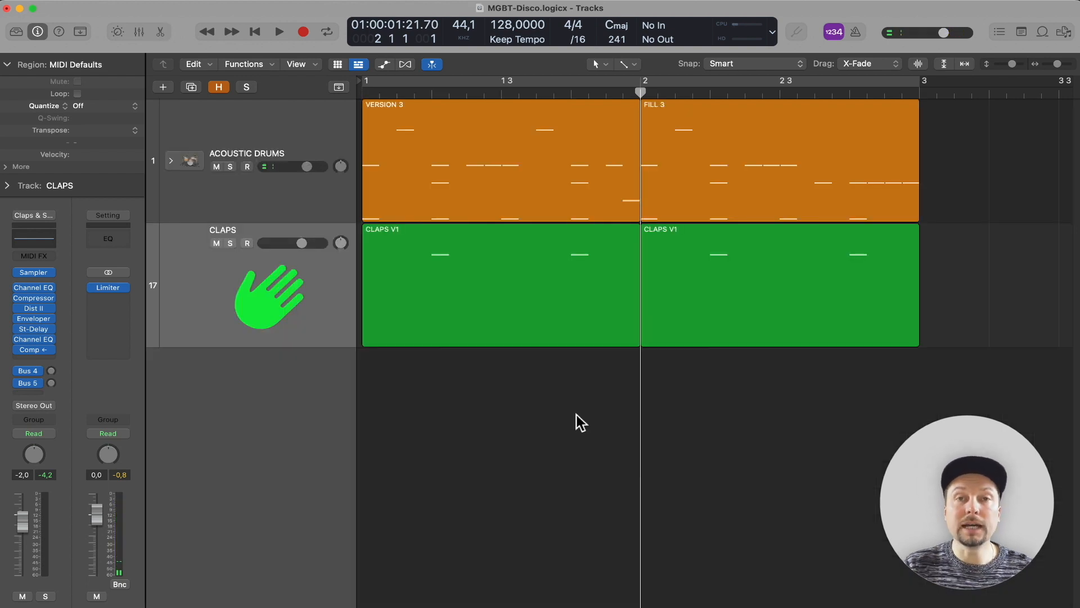
key("Return")
key("space")
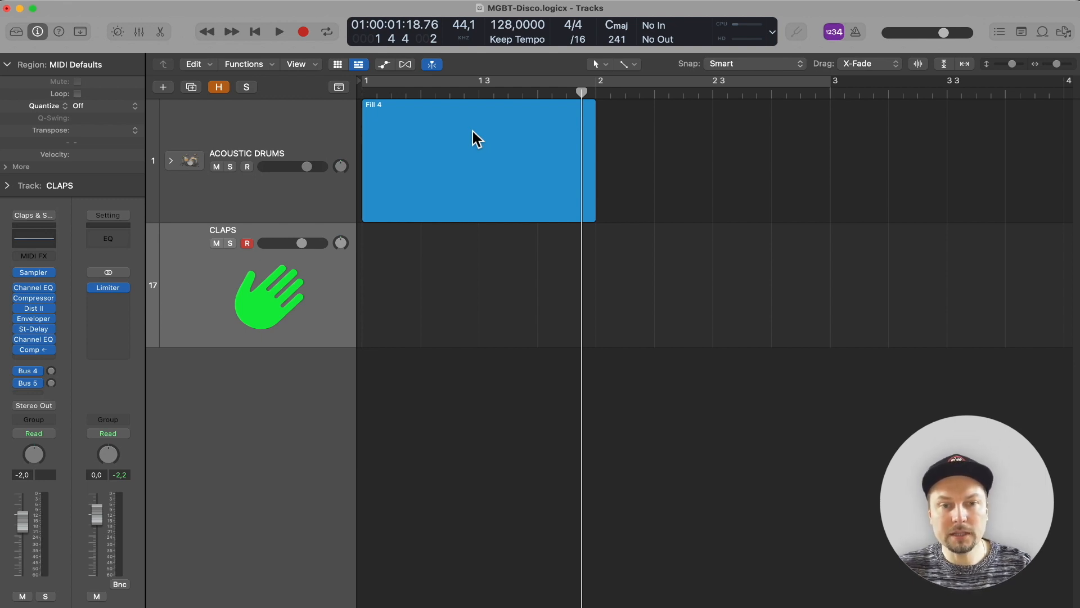
- Open Fill 4 and add Kick notes on beat 1's third sixteenth, beat 2, and the first, second and fourth sixteenths of beat 3
double_click(472, 131)
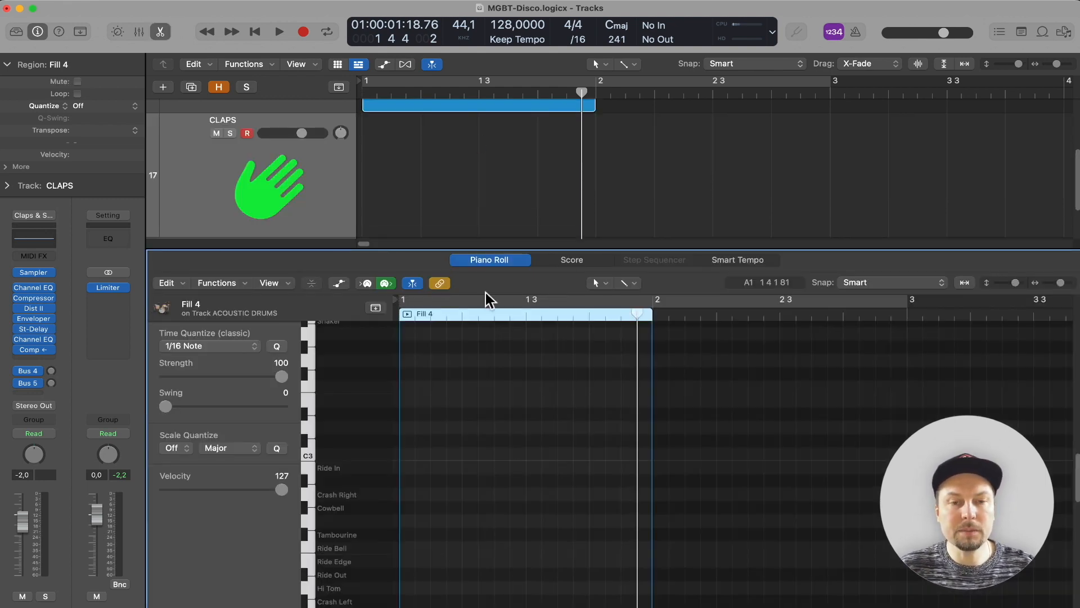
scroll(514, 482, "down", 6)
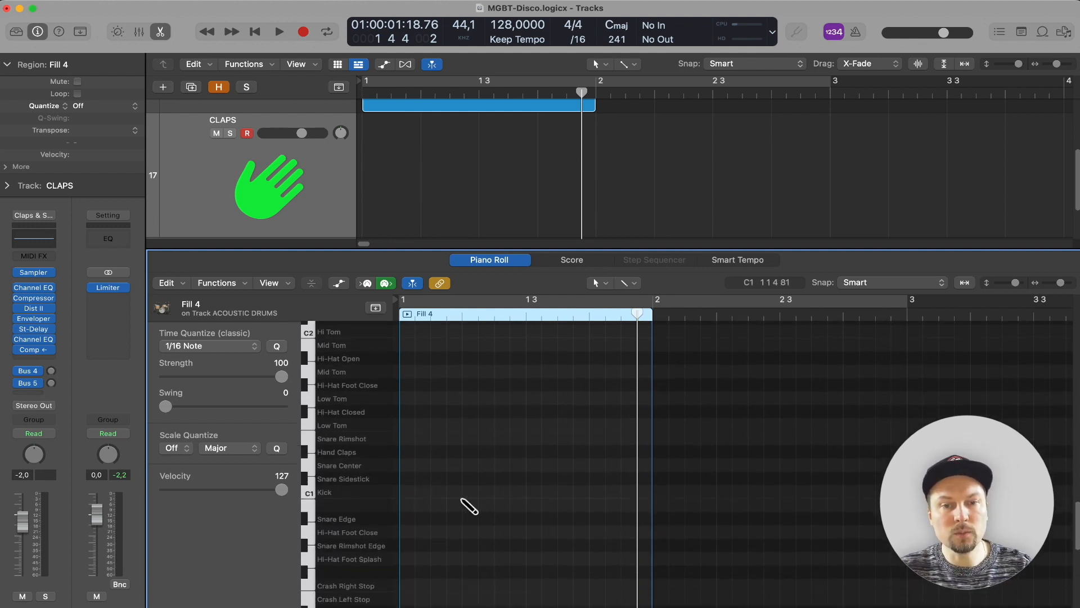
left_click(440, 492)
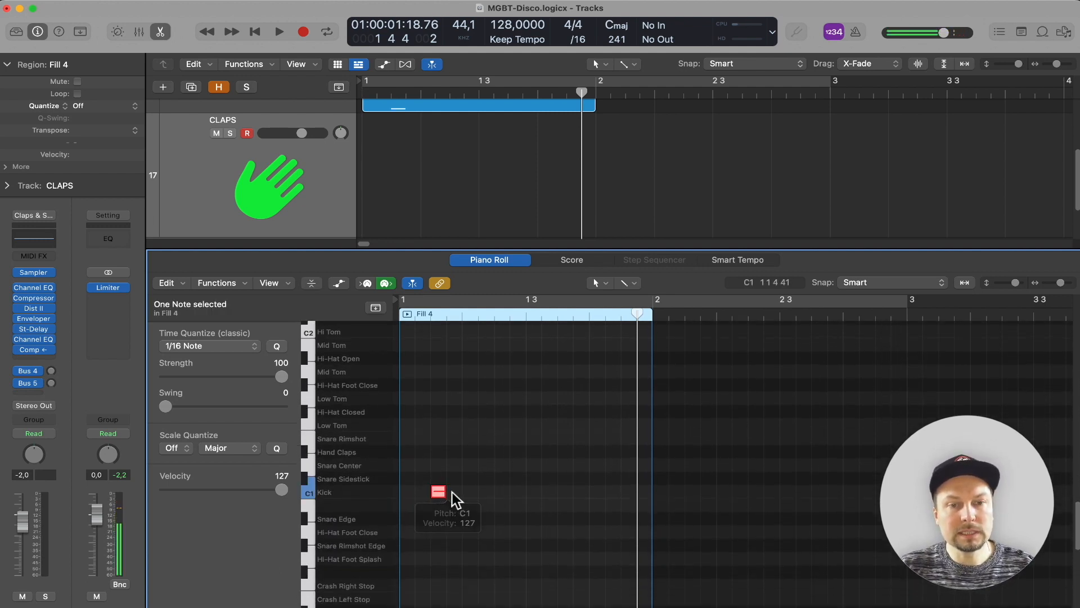
left_click(470, 492)
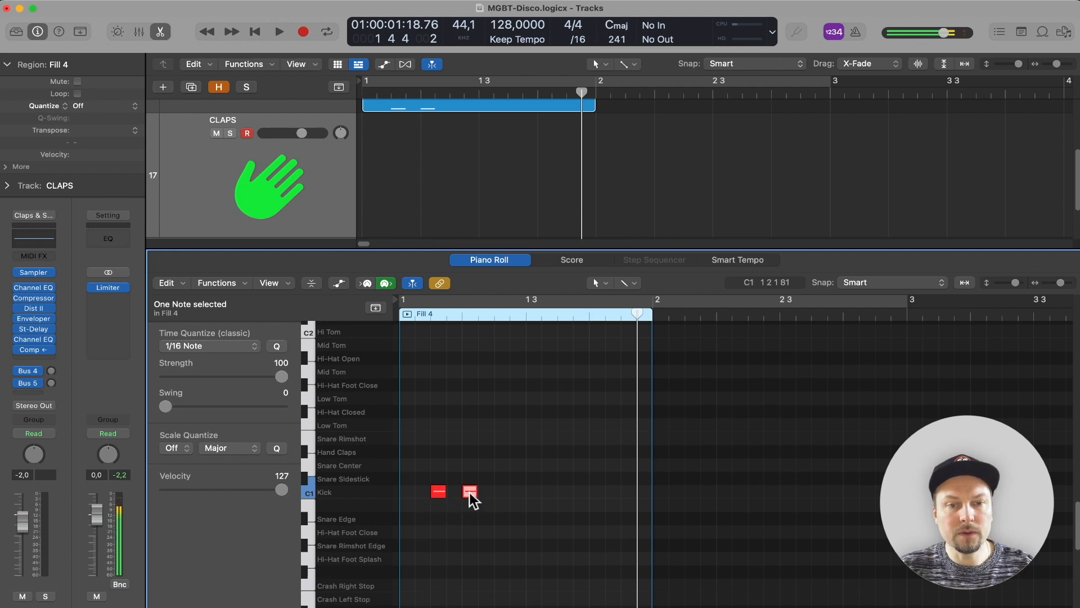
left_click(534, 491)
left_click(550, 492)
left_click(581, 491)
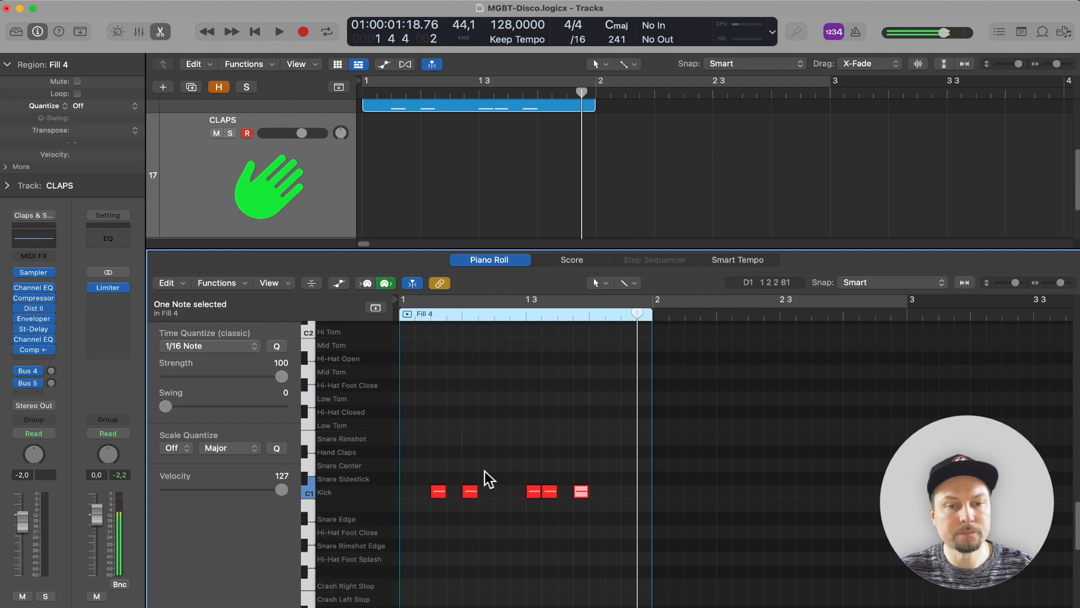
- Add Snare Rimshot notes to Fill 4 on beat 1, beat 2's third sixteenth, beat 4 and its last two sixteenths, and play it
left_click(407, 438)
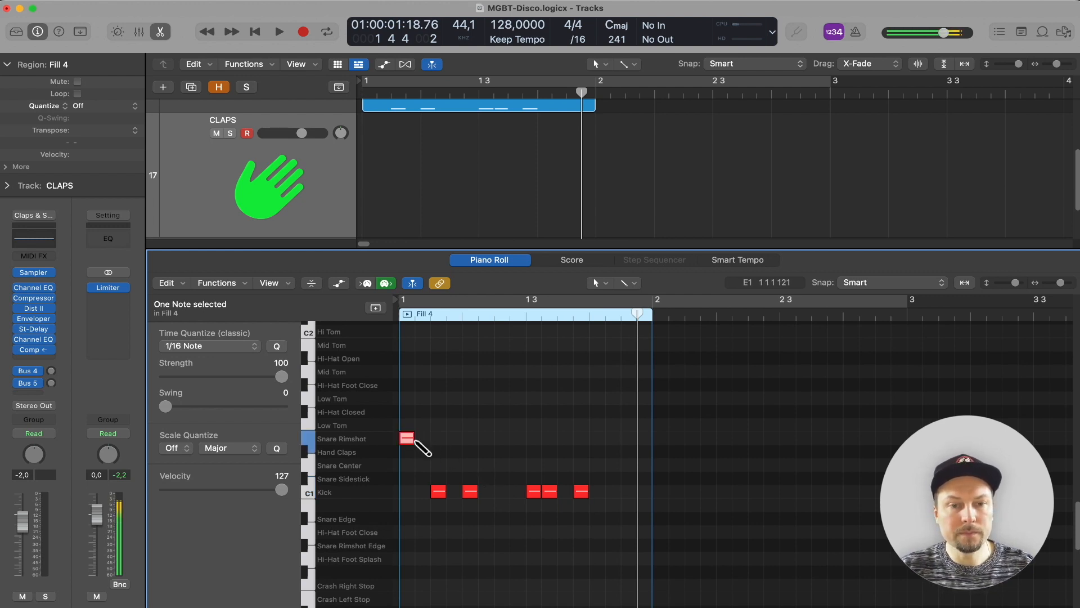
left_click(502, 438)
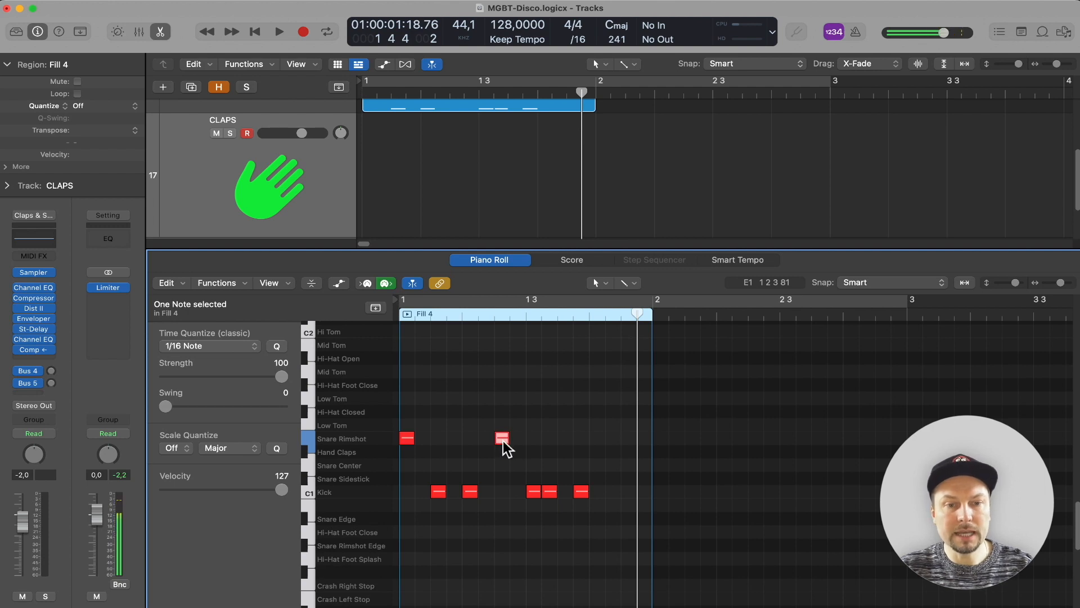
left_click(597, 439)
left_click(628, 439)
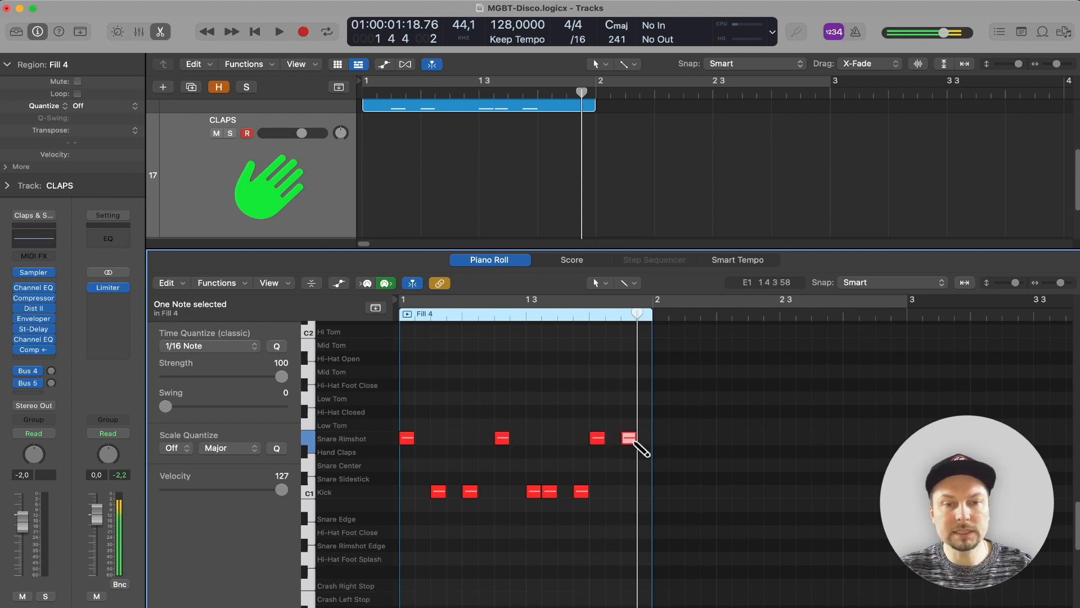
left_click(645, 438)
left_click(623, 540)
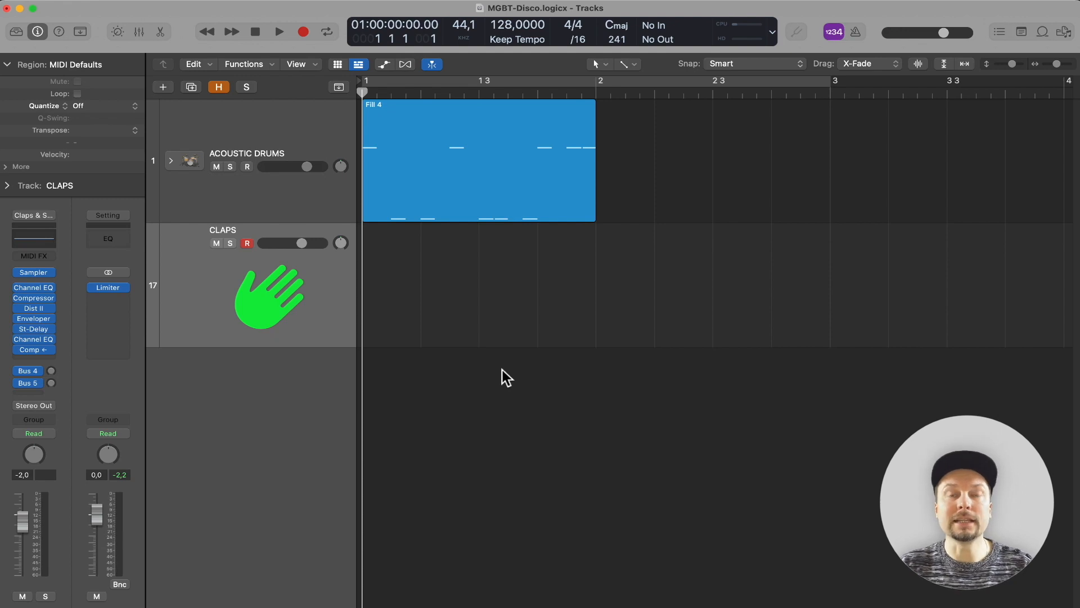
key("space")
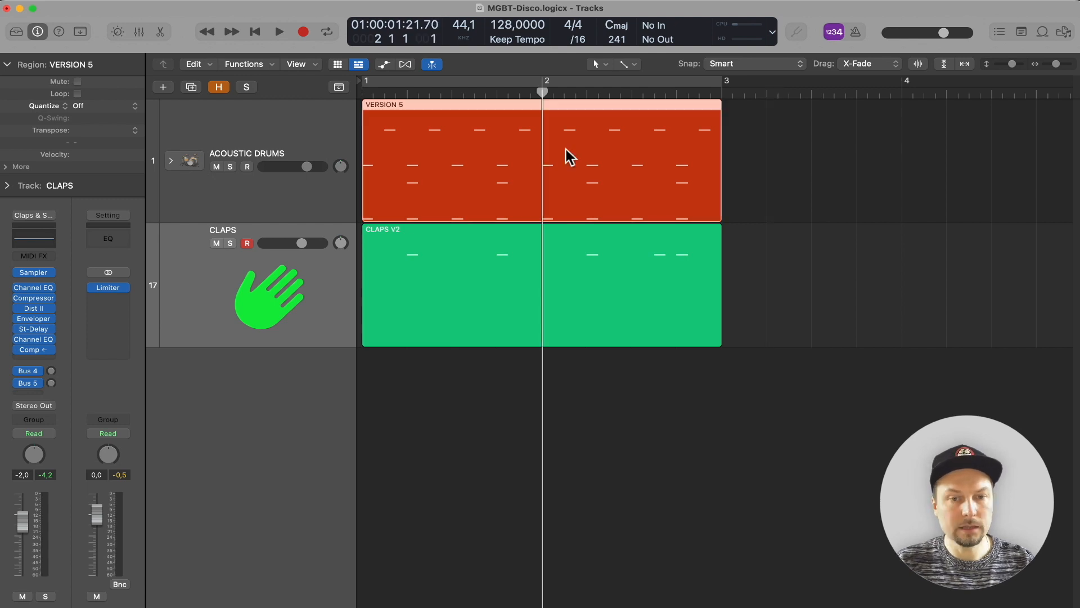
- Split the VERSION 5 drum region at bar 2 and name the second part FILL 5
key("super+t")
key("shift+n")
type("FILL 5")
key("Return")
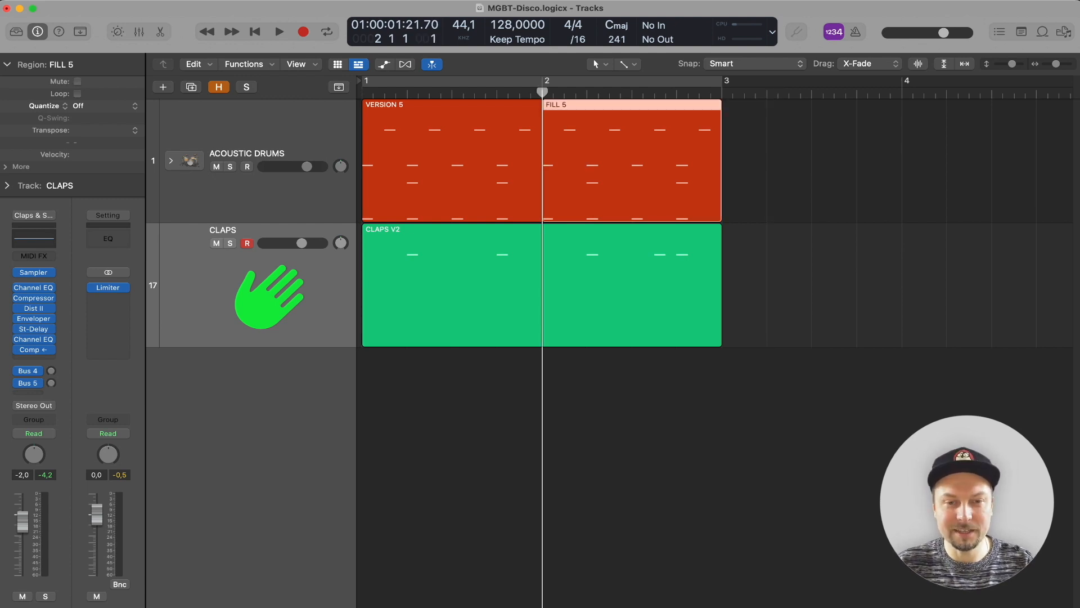
- Open FILL 5 in the Piano Roll and delete all hi-hat and snare notes except the first closed hi-hat
key("p")
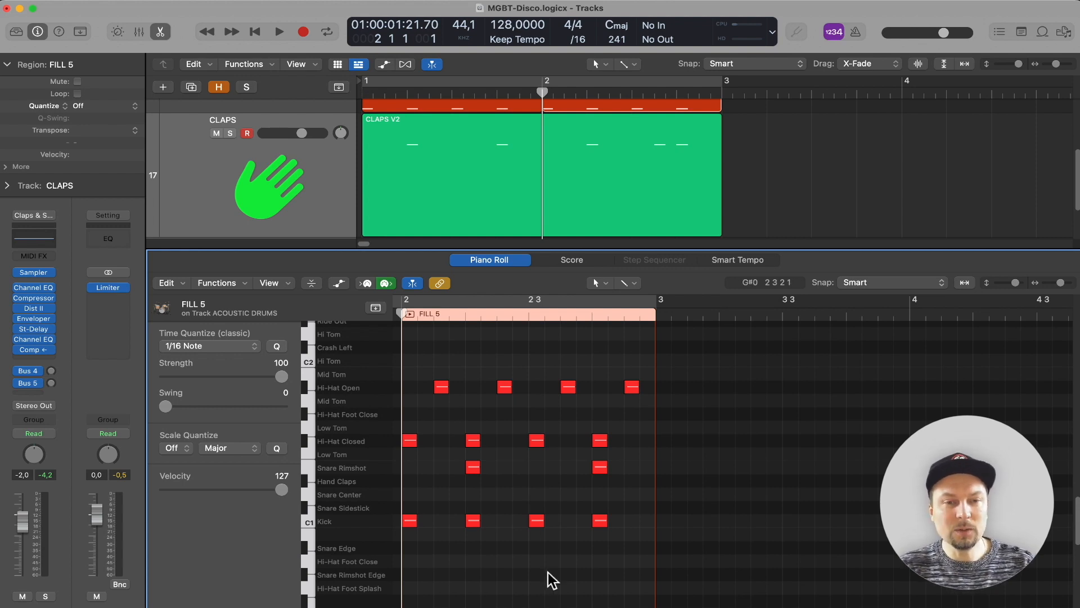
left_click_drag(439, 487, 642, 349)
key("Delete")
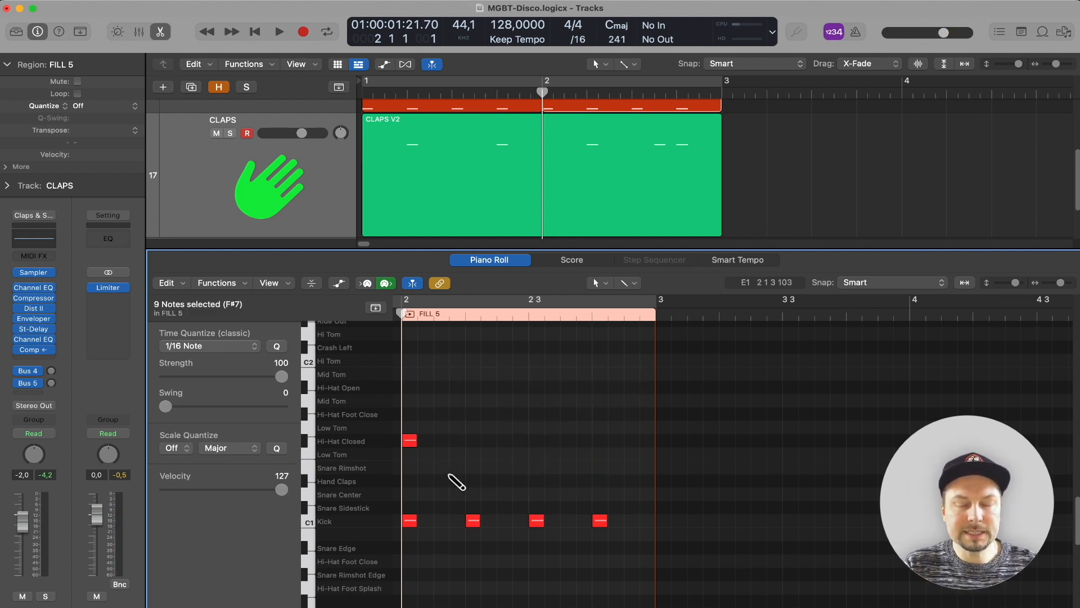
- Add six consecutive sixteenth Snare Rimshot notes to FILL 5, from the third sixteenth of beat 1 through the end of beat 2
left_click(442, 468)
left_click(457, 467)
left_click(473, 468)
left_click(489, 467)
left_click(505, 468)
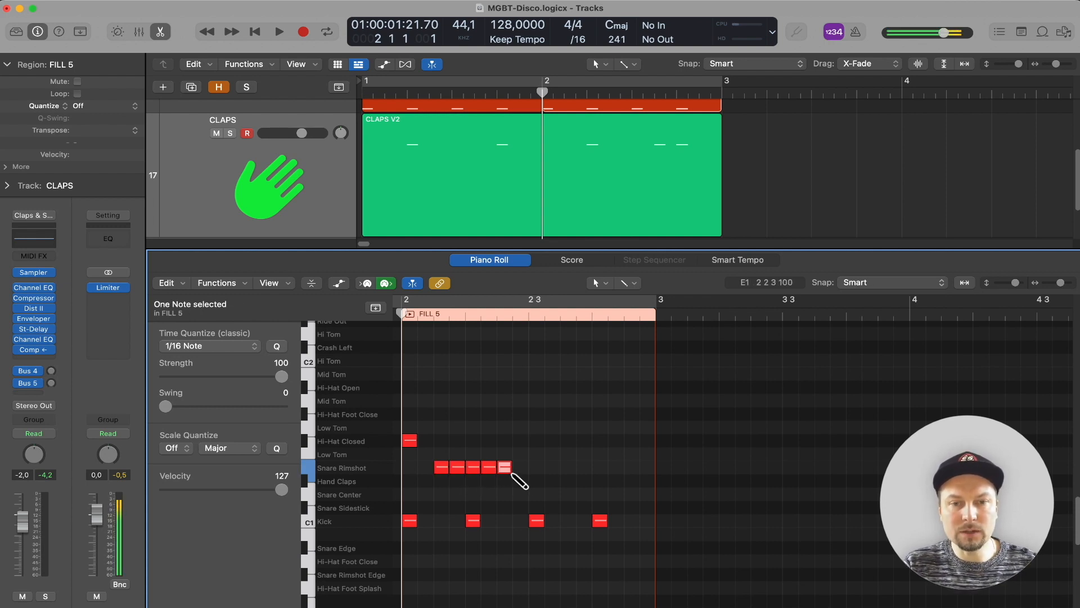
left_click(520, 467)
left_click(509, 562)
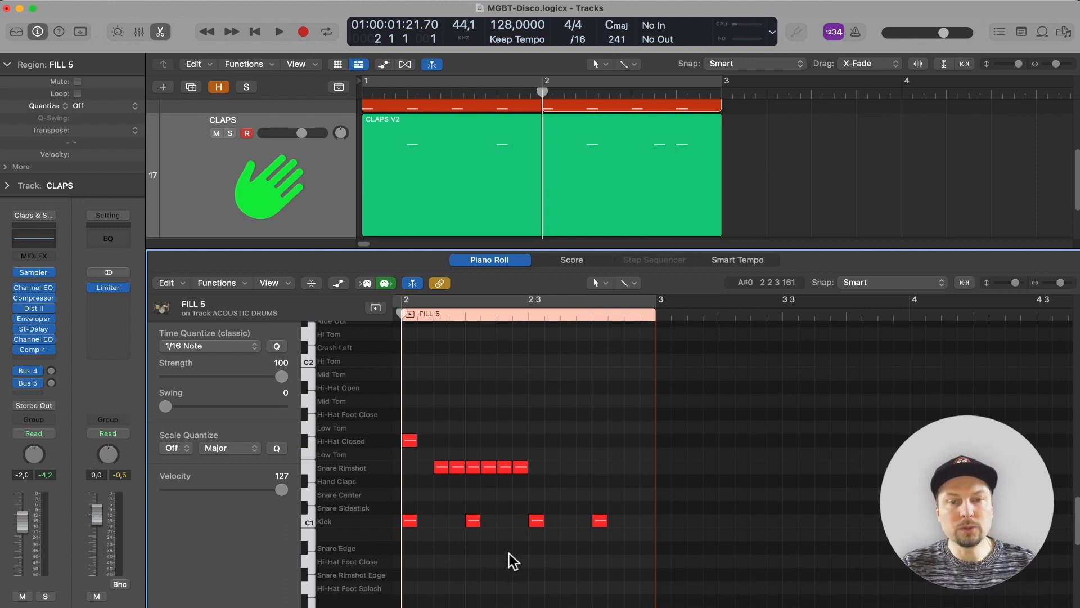
- Add four Hi Tom notes to FILL 5, one on each sixteenth of beat 3
left_click(538, 361)
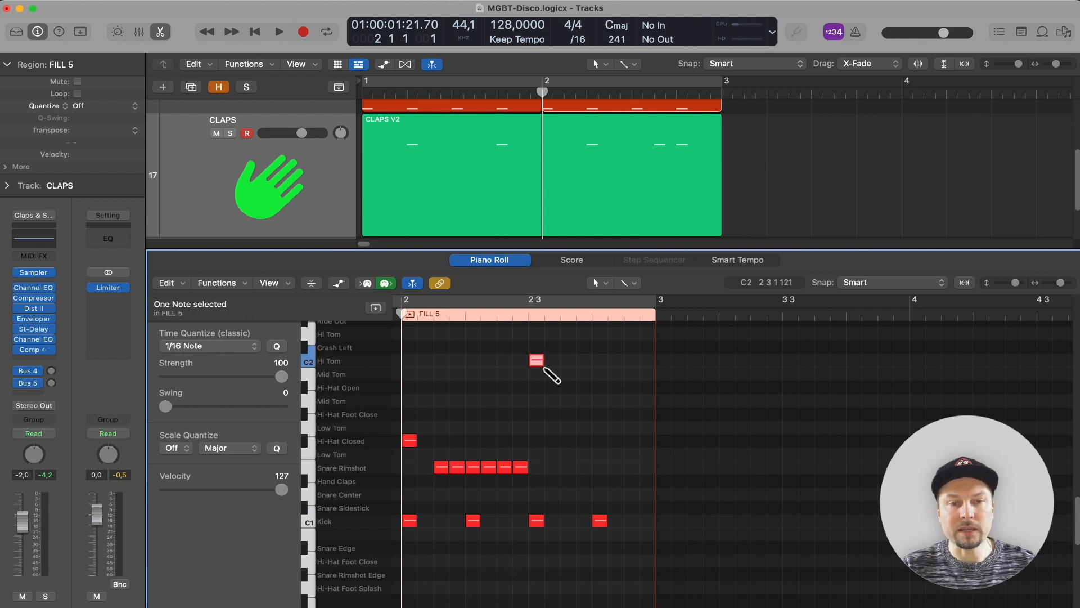
left_click(553, 361)
left_click(569, 360)
left_click(585, 361)
left_click(597, 435)
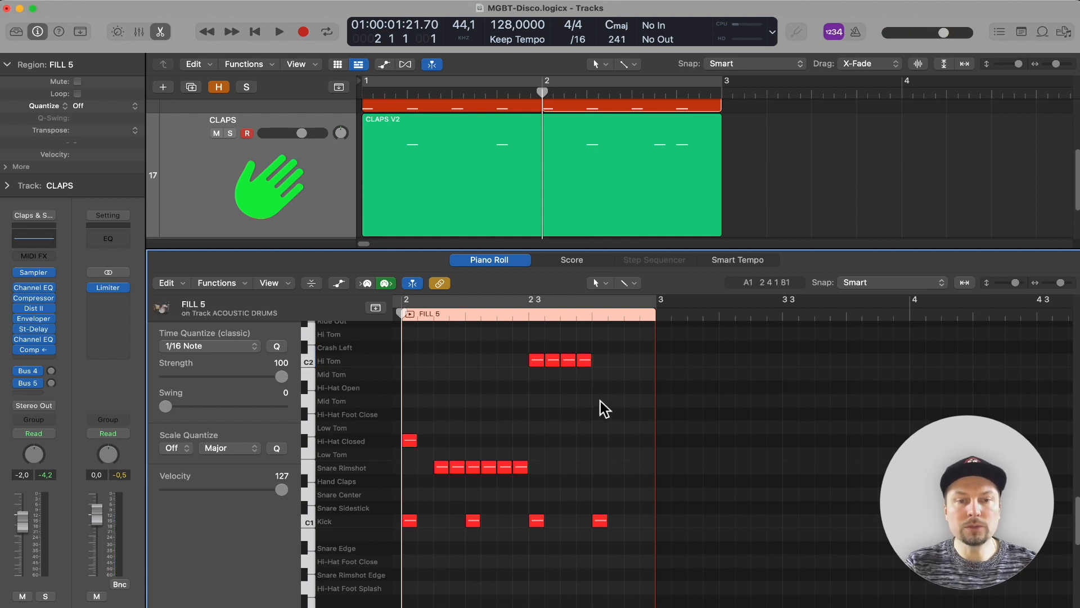
- Fill beat 4 of FILL 5 with two Mid Tom and two Low Tom sixteenth notes, and play VERSION 5 with the fill
left_click(600, 400)
left_click(618, 400)
left_click(583, 582)
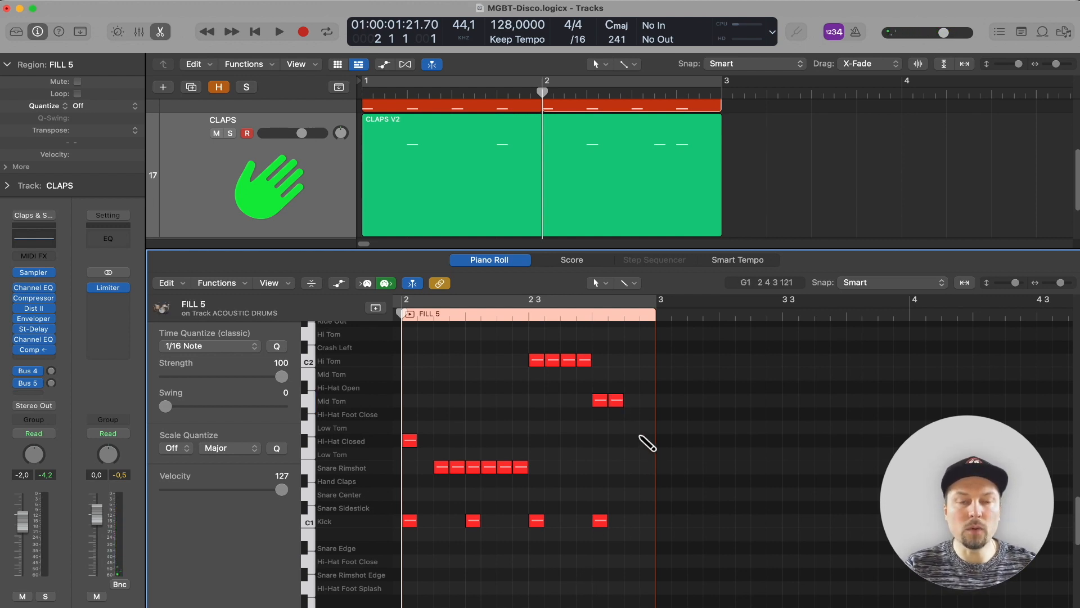
left_click(632, 427)
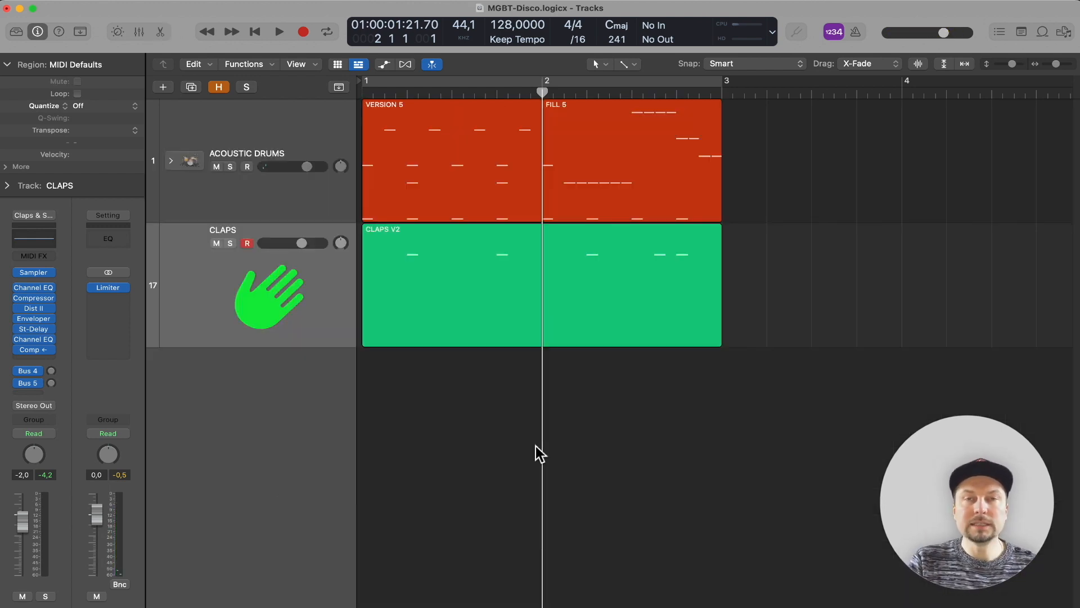
key("space")
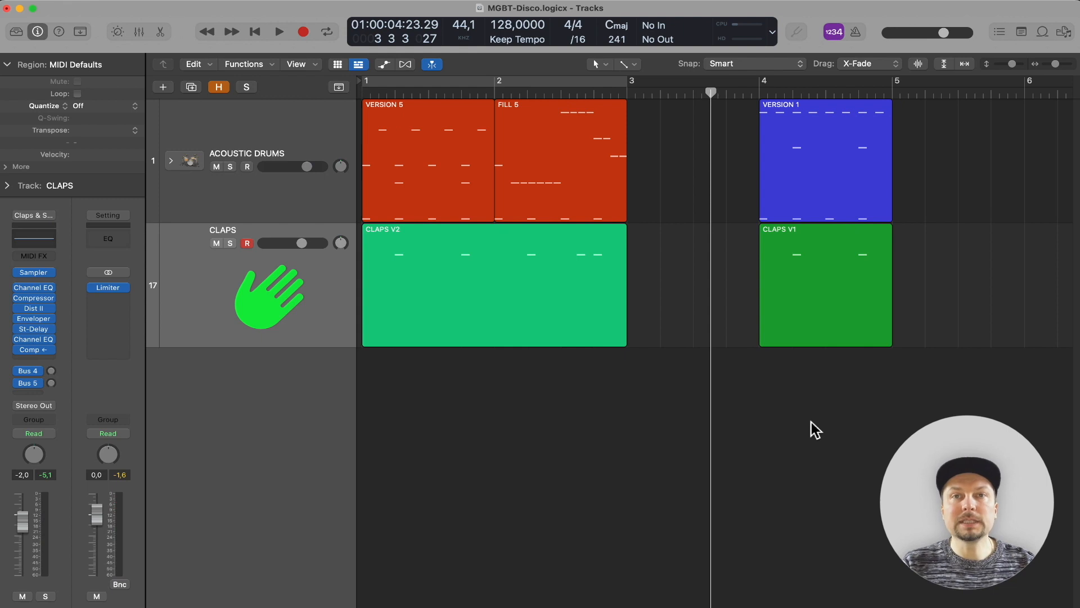
- Move VERSION 1 and CLAPS V1 to bar 3, and add a Crash Left note on VERSION 1's first beat before playing the sequence
left_click_drag(814, 431, 656, 137)
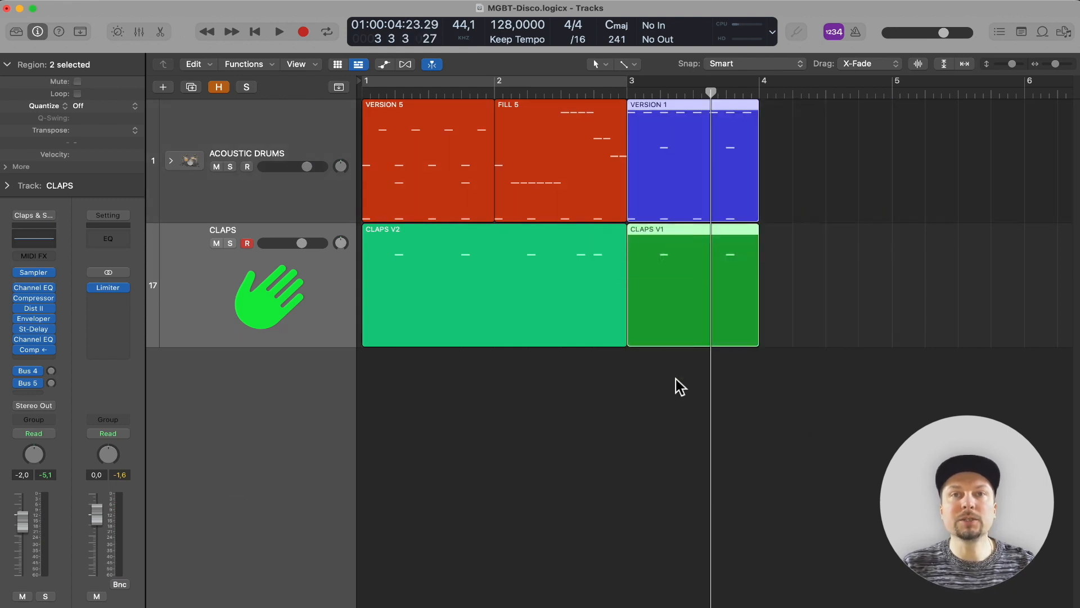
double_click(680, 210)
scroll(702, 495, "up", 5)
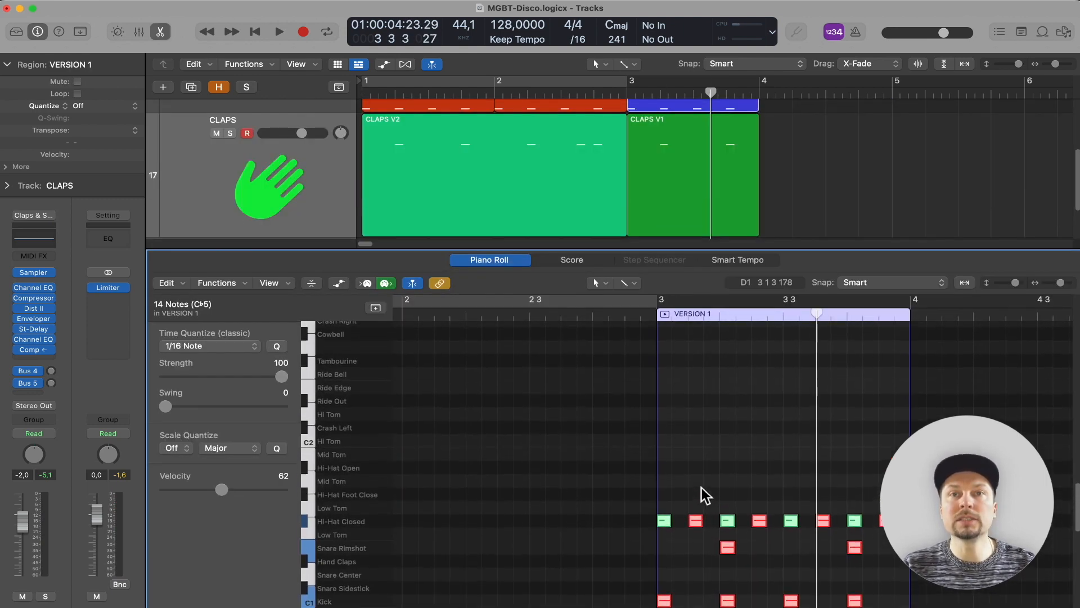
left_click(732, 426, "super")
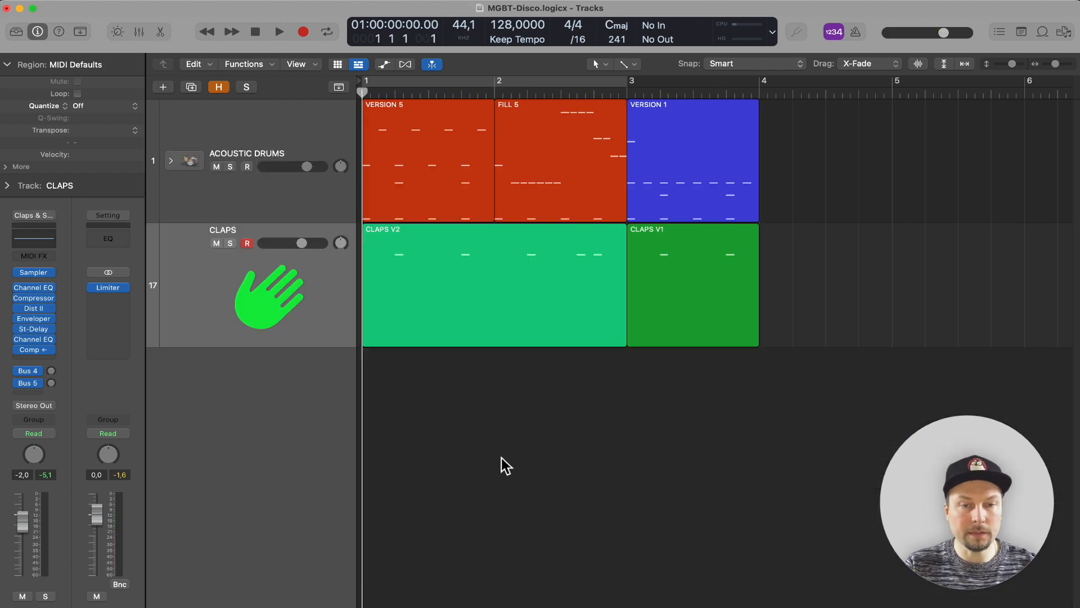
key("space")
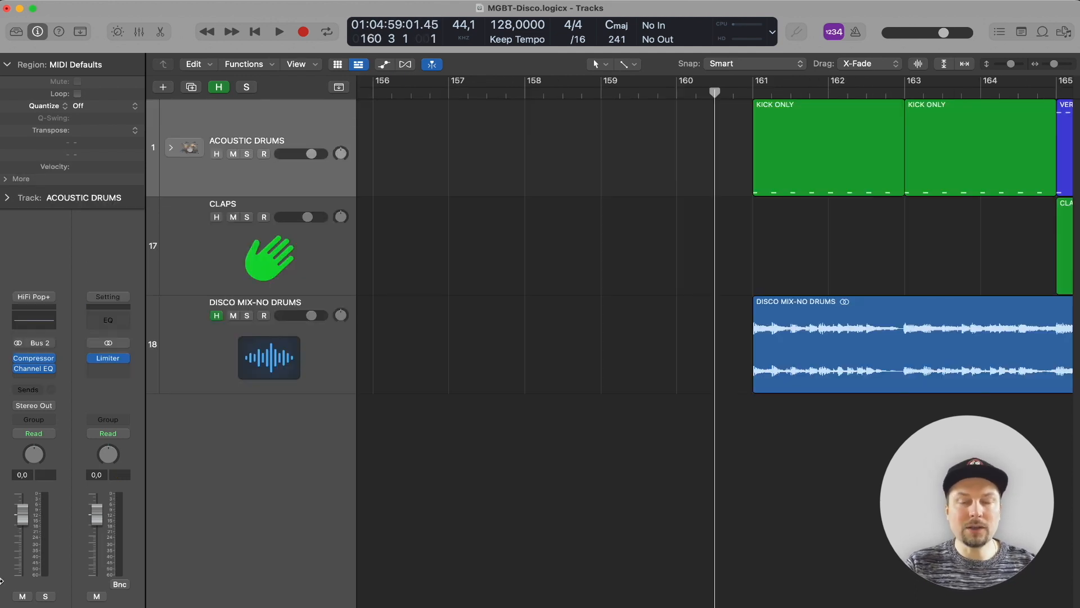
- Play the full drum arrangement with the DISCO MIX-NO DRUMS track from bar 160
key("space")
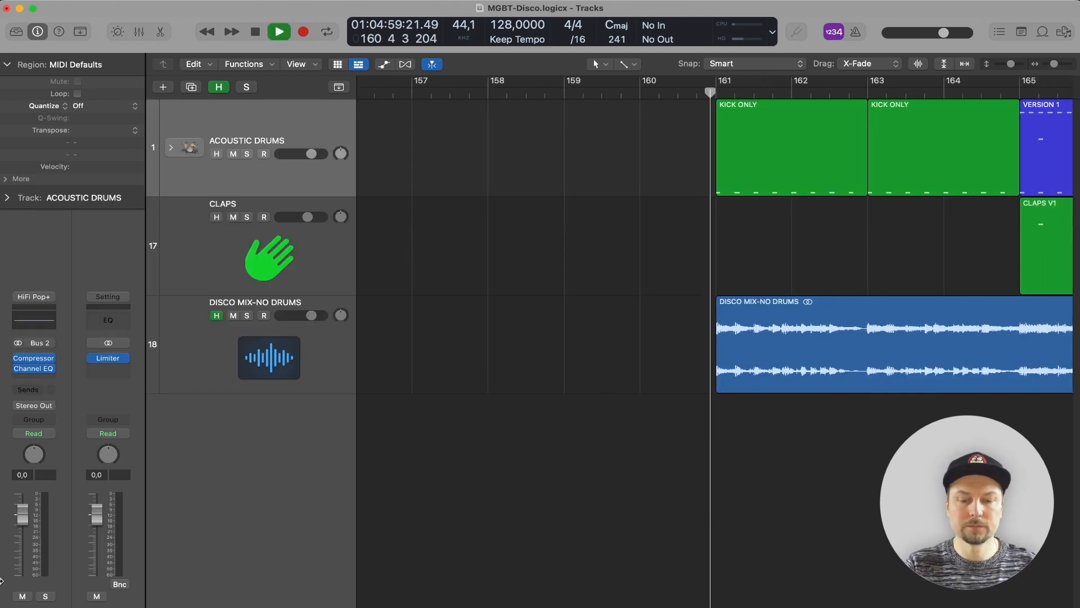